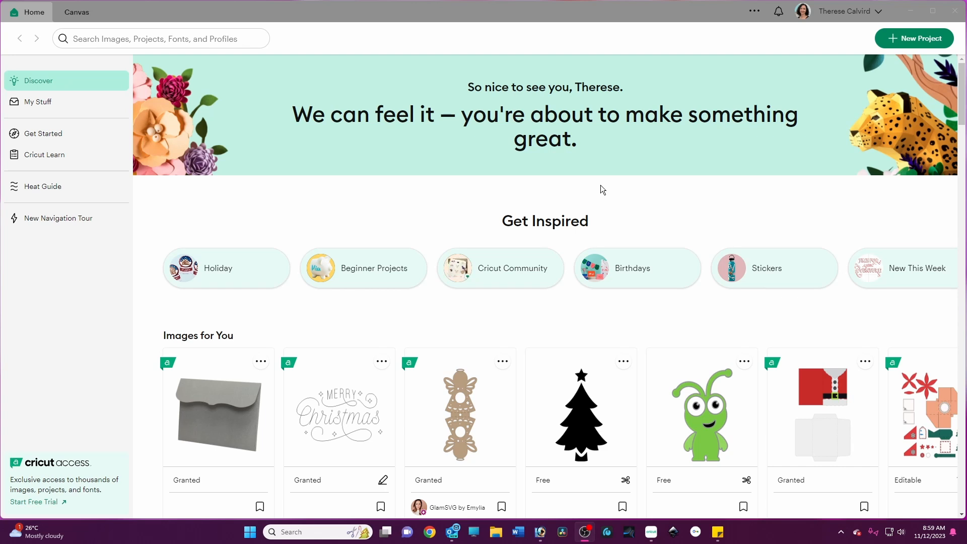
Step: Start a new blank project and add a text box
click(914, 38)
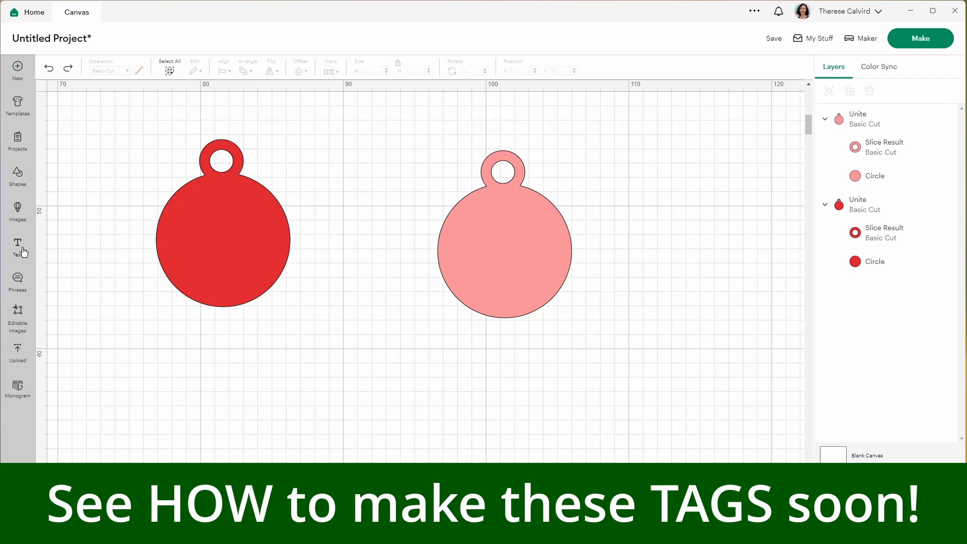
click(17, 247)
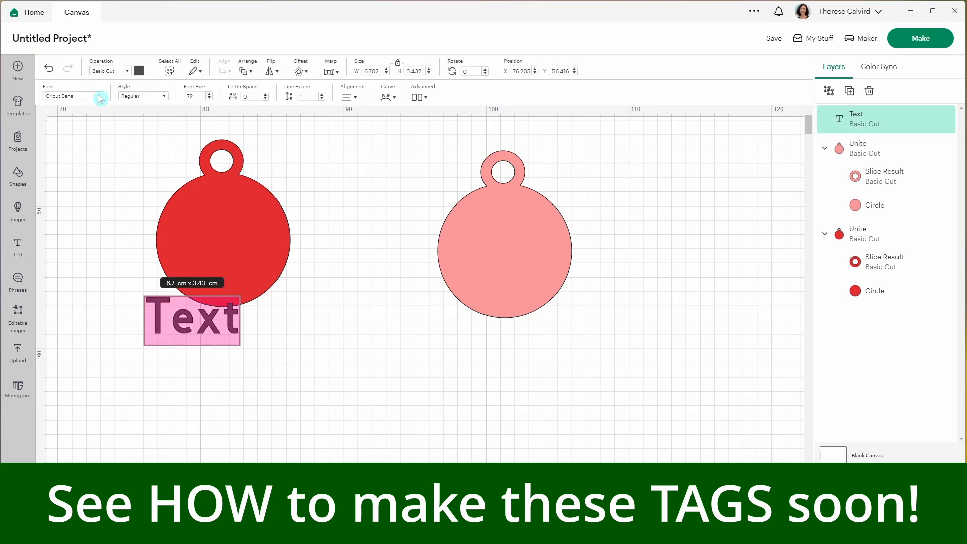
Step: Open the font list and filter it to show only free fonts
click(99, 96)
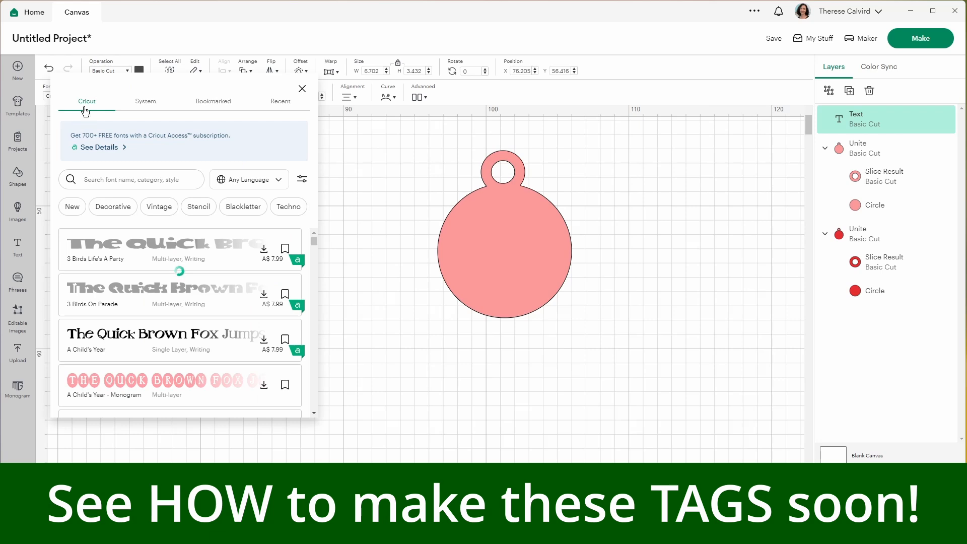
click(304, 182)
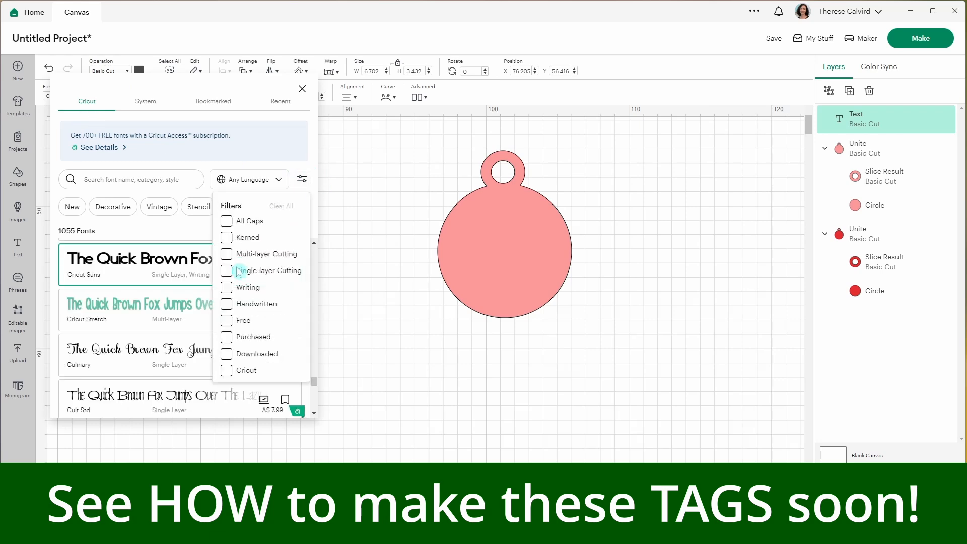
click(244, 321)
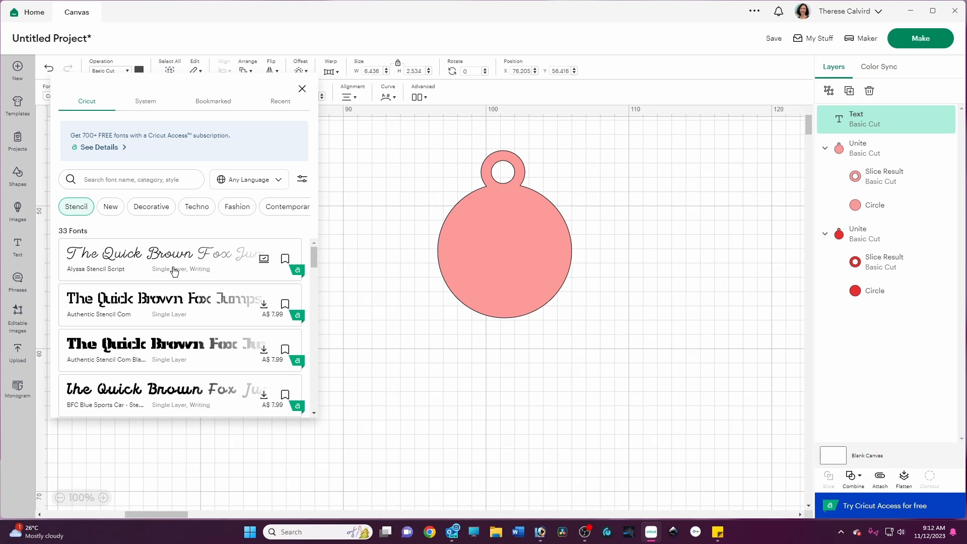
Step: Apply the Rubber Ducky font to the alphabet text and reposition it on the canvas
scroll(183, 291, down, 3)
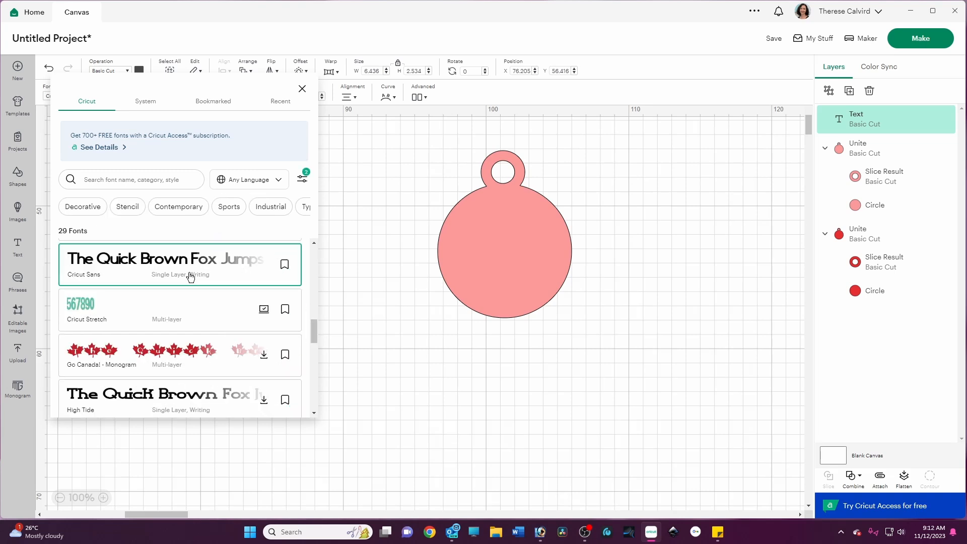
click(161, 265)
scroll(176, 312, down, 8)
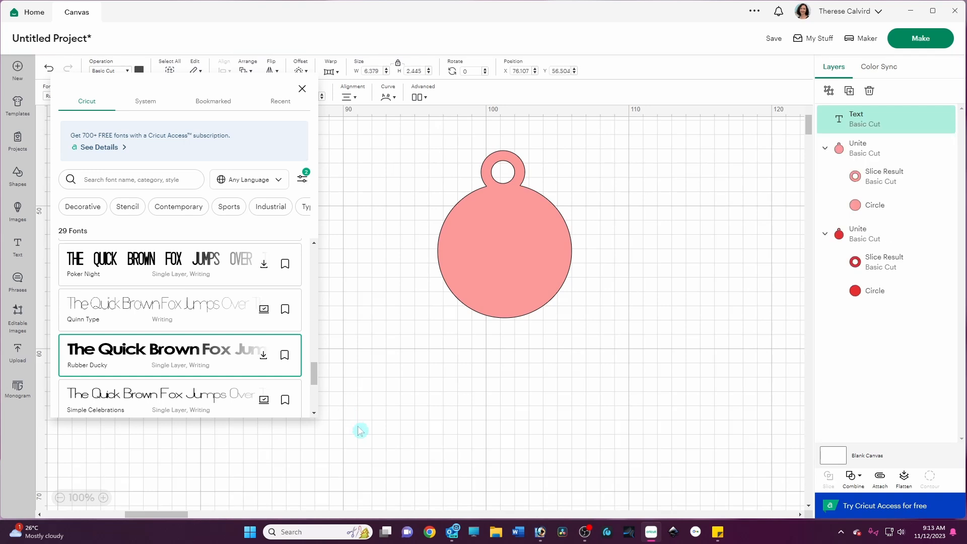
click(357, 426)
drag(211, 334, 187, 392)
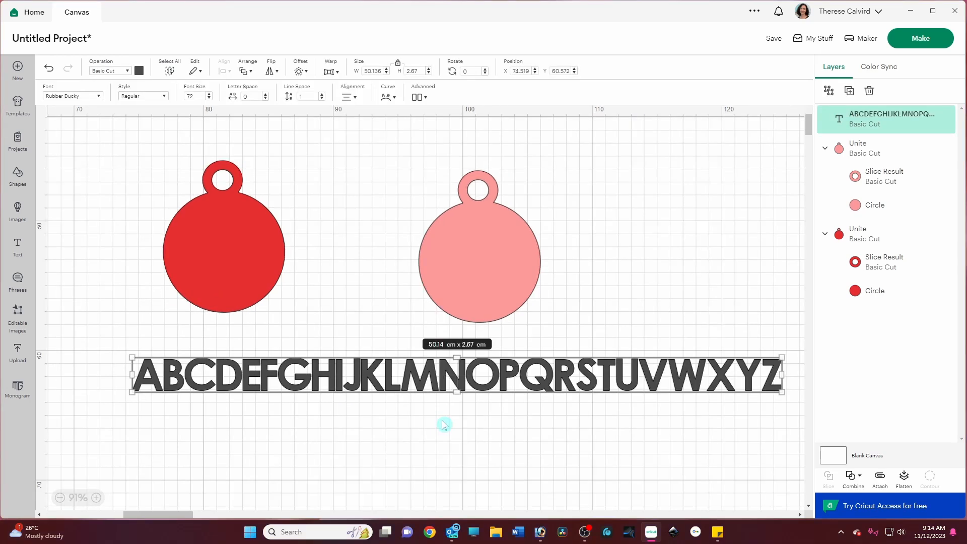
click(443, 425)
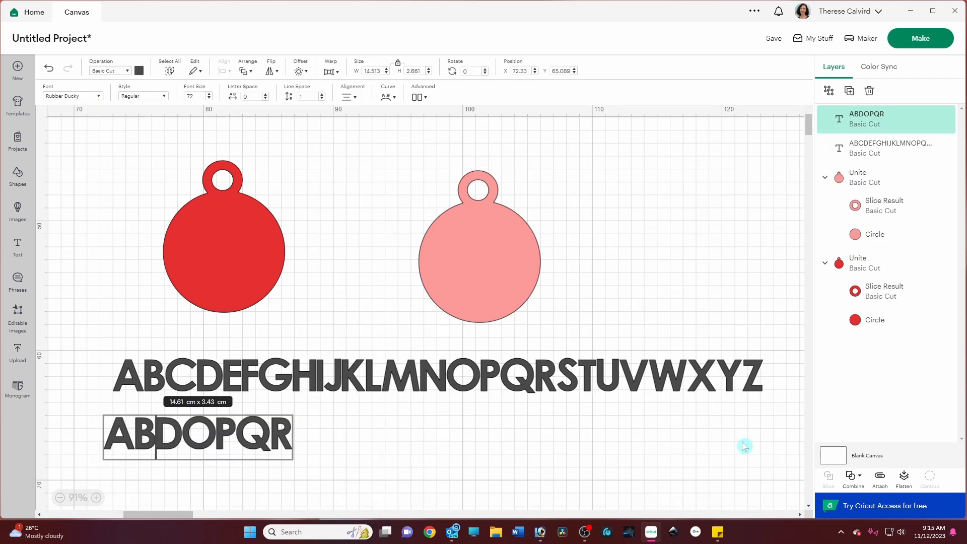
Step: Move the ABDOPQR text above the alphabet and add a new text box containing the letter A
click(346, 461)
drag(267, 447, 425, 185)
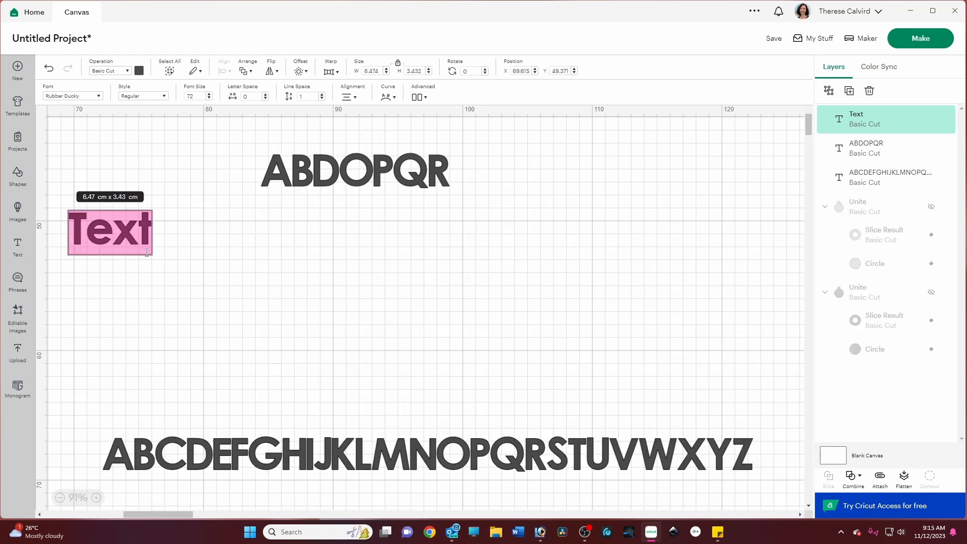
text(a)
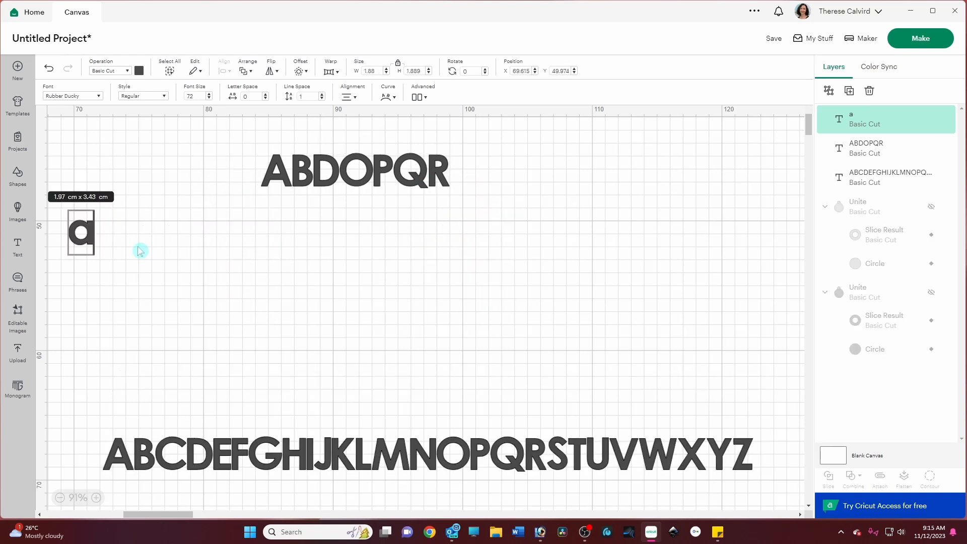
key(BackSpace)
text(A)
scroll(126, 262, up, 1)
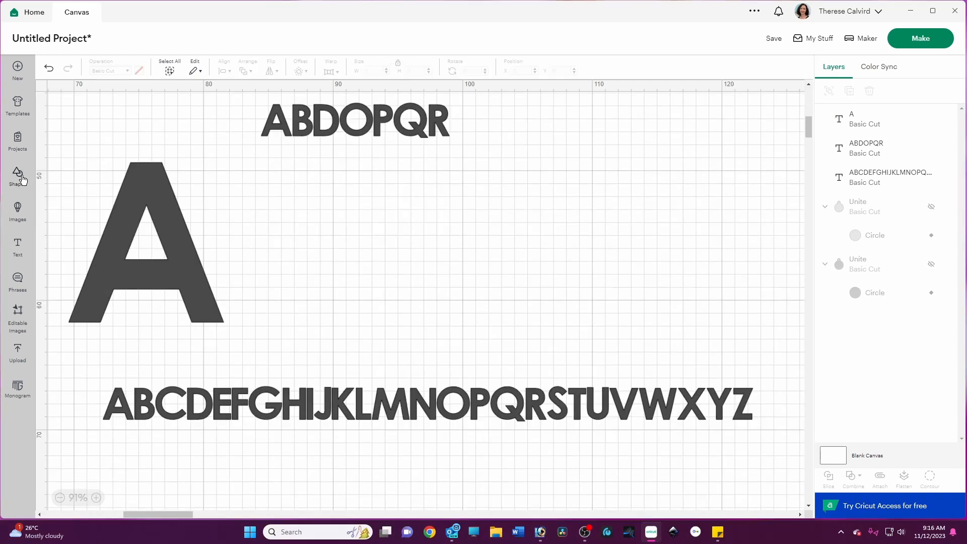
Step: Enlarge the A, insert a square, and stretch it into a thin bar about 0.53 cm by 17.98 cm
click(20, 178)
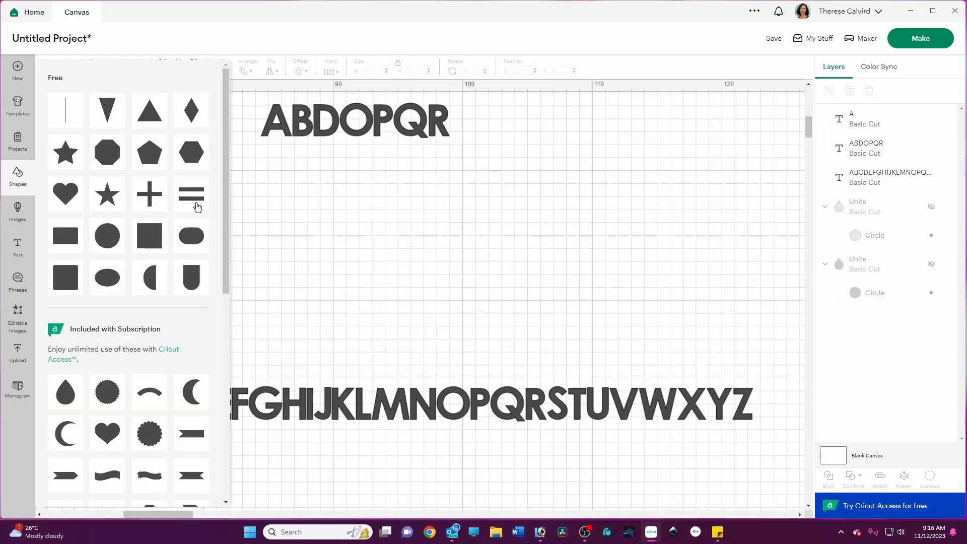
click(150, 235)
drag(96, 142, 315, 241)
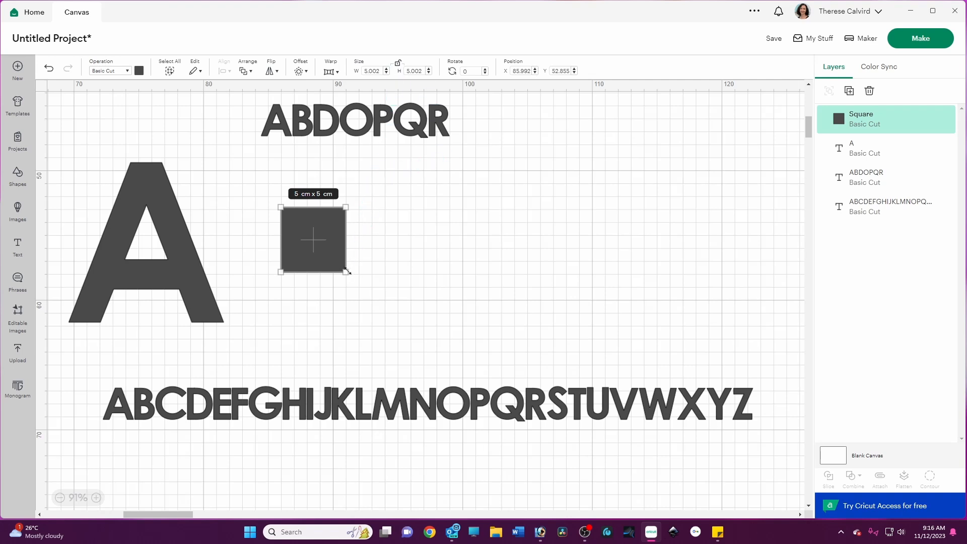
drag(346, 273, 288, 441)
Step: Move the thin bar onto the A and duplicate it
click(294, 371)
drag(294, 371, 147, 274)
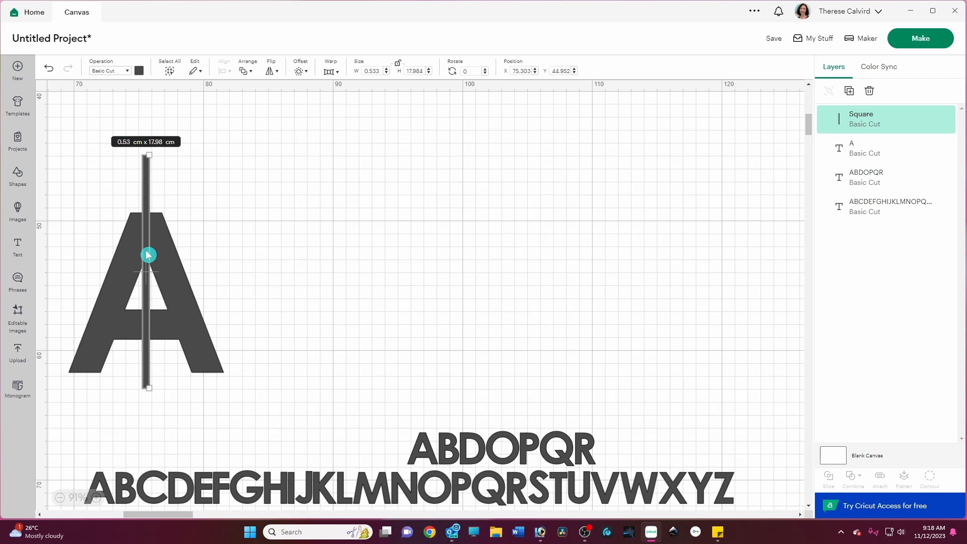
right_click(147, 255)
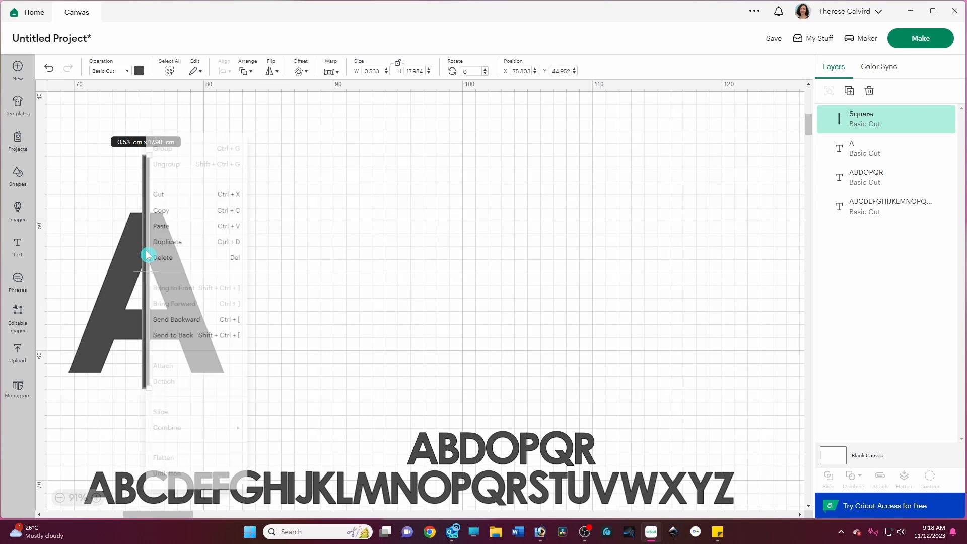
click(160, 242)
Step: Rotate one bar and position it along the A's left diagonal stroke
drag(68, 263, 288, 310)
drag(144, 293, 126, 344)
drag(181, 364, 235, 350)
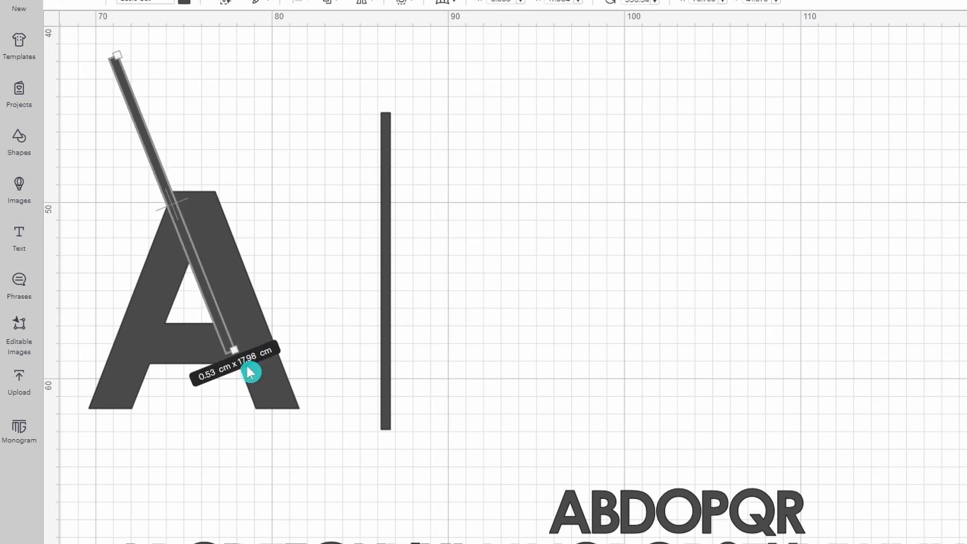
drag(162, 175, 147, 145)
Step: Rotate the second bar and position it across the A's right stroke near the crossbar
click(310, 262)
drag(199, 400, 187, 413)
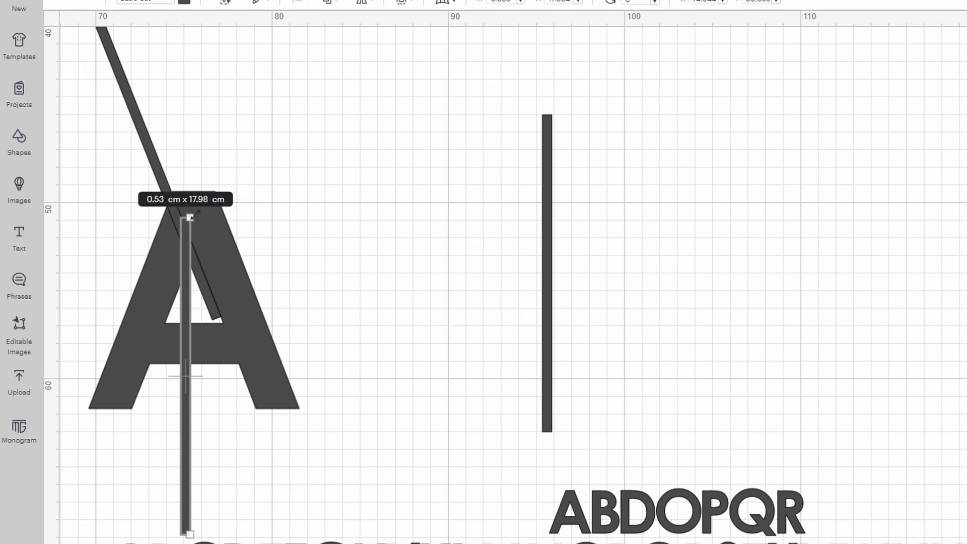
mouse_move(201, 215)
mouse_down()
mouse_move(212, 206)
mouse_move(247, 241)
mouse_up()
drag(218, 301, 155, 369)
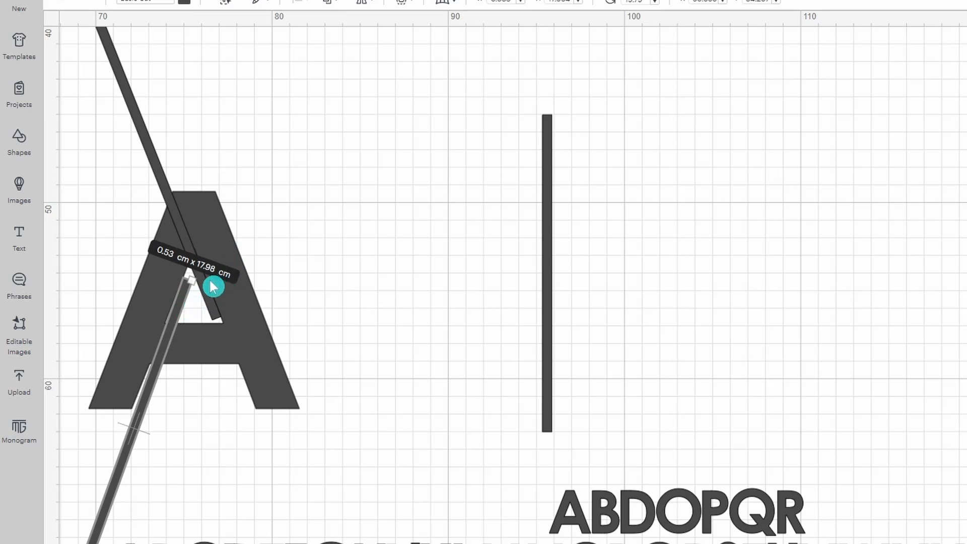
drag(199, 280, 202, 283)
drag(172, 347, 168, 351)
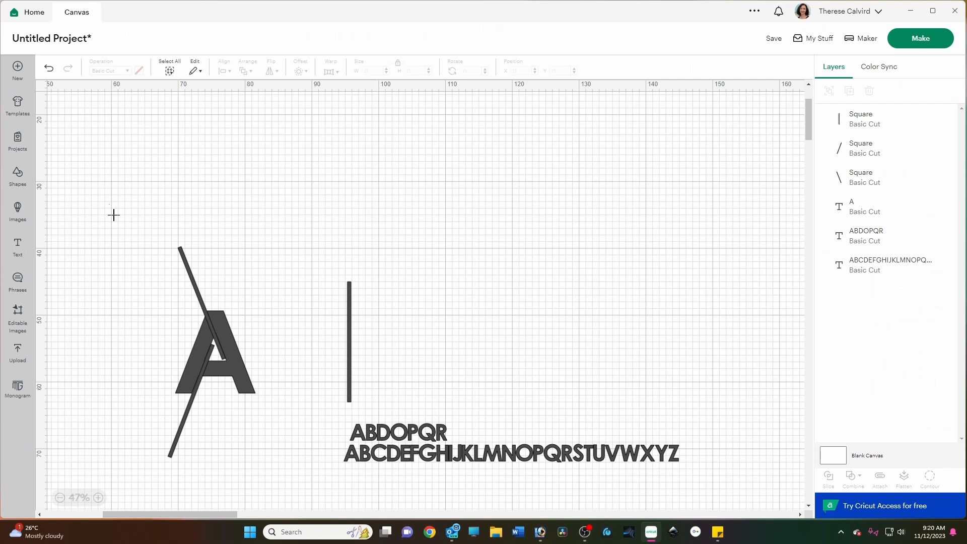
Step: Select the A with both bars and subtract the bars to make a stencil A
drag(109, 203, 296, 497)
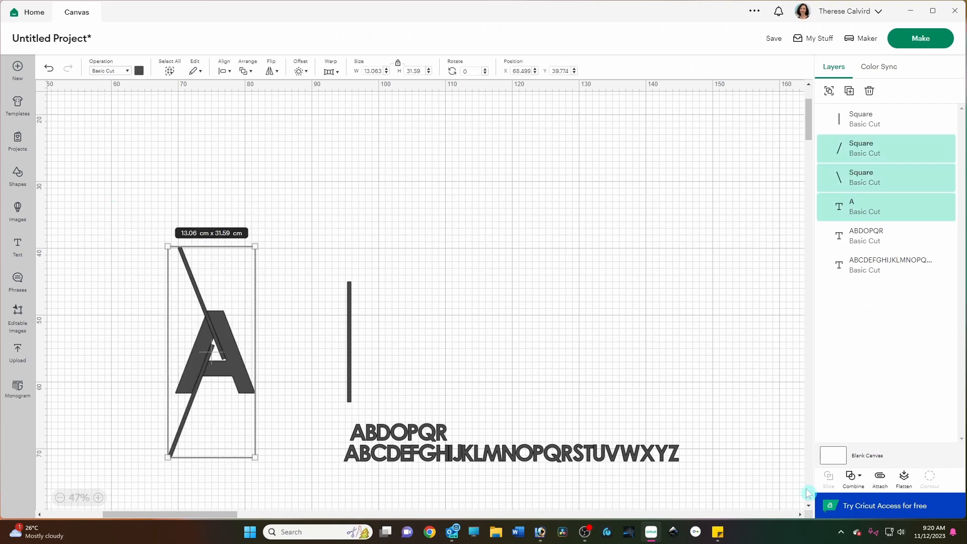
click(852, 476)
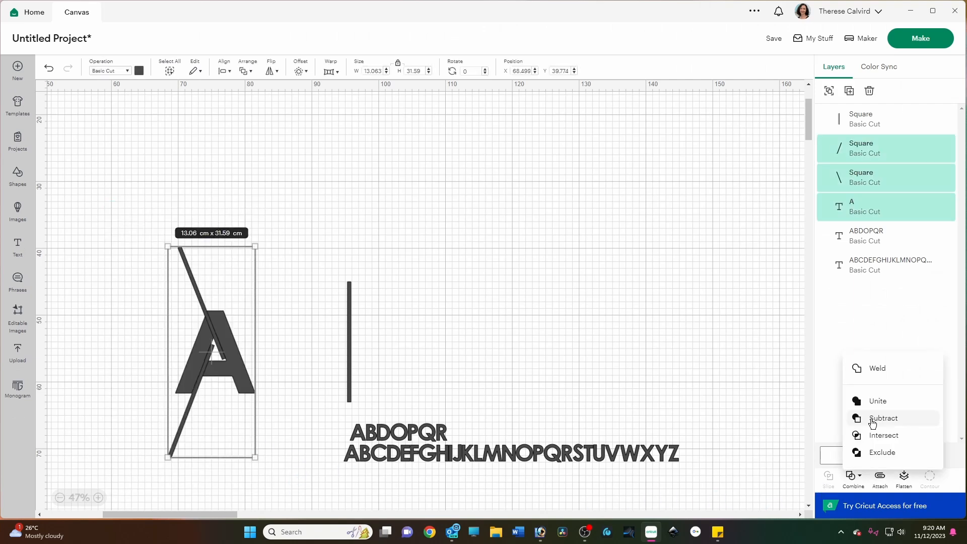
click(874, 419)
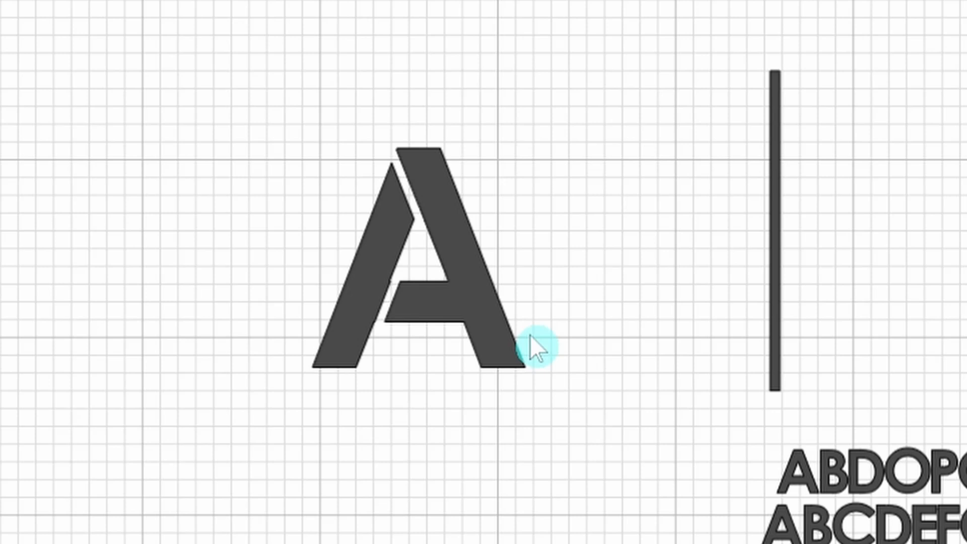
Step: Place vertical bars across the B, D, O, P, Q and R letters
scroll(531, 304, up, 1)
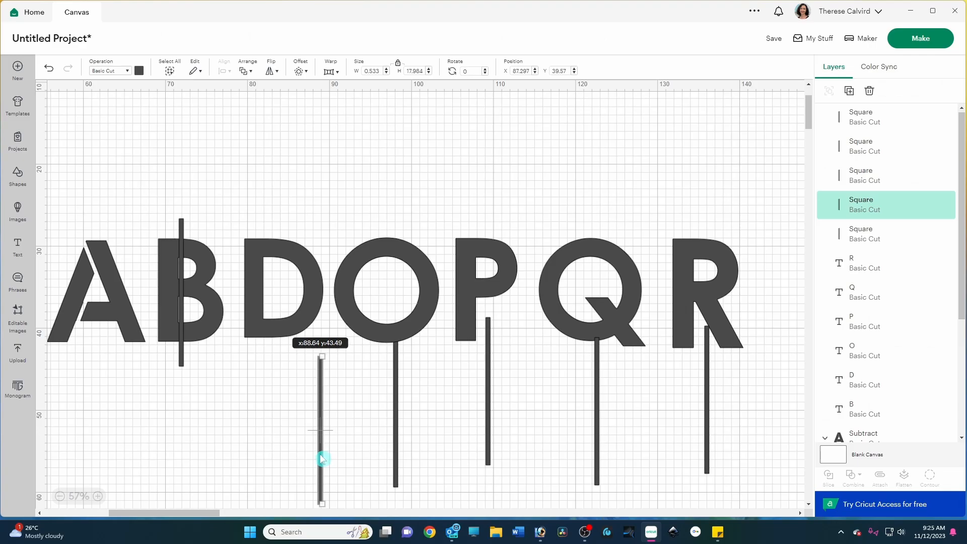
drag(319, 457, 269, 318)
drag(398, 437, 392, 322)
click(471, 422)
drag(493, 423, 484, 317)
drag(598, 425, 596, 391)
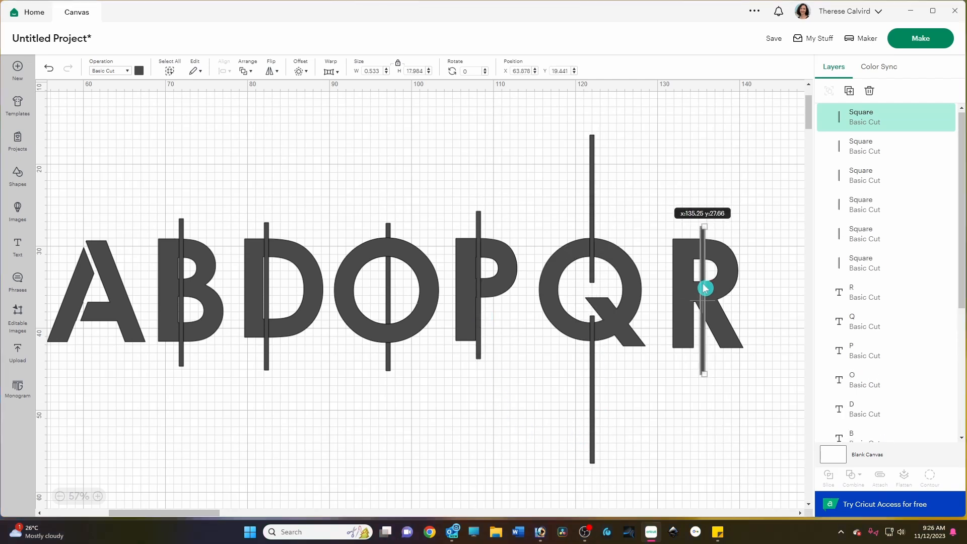
drag(706, 283, 697, 281)
Step: Select the B and its bar and subtract the bar to make a stencil B
drag(150, 178, 239, 421)
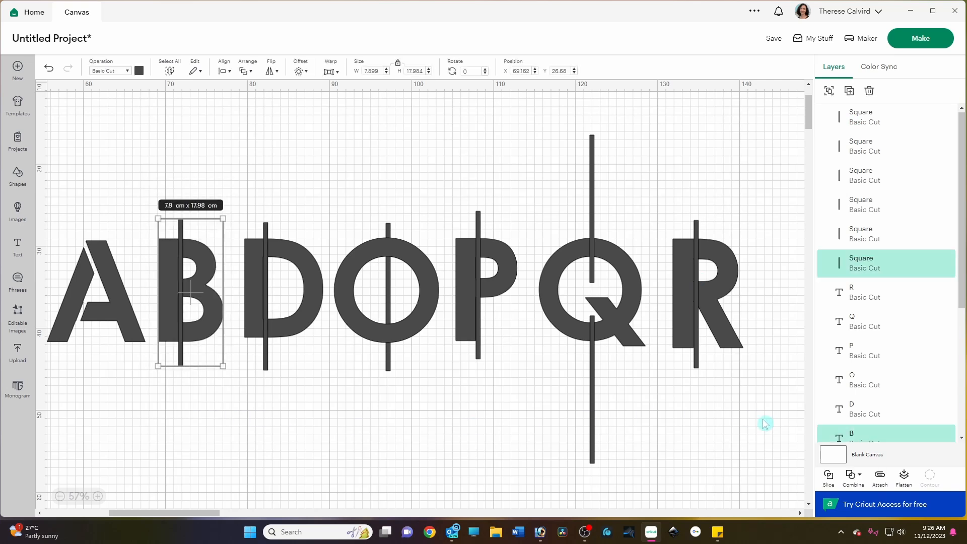
click(858, 476)
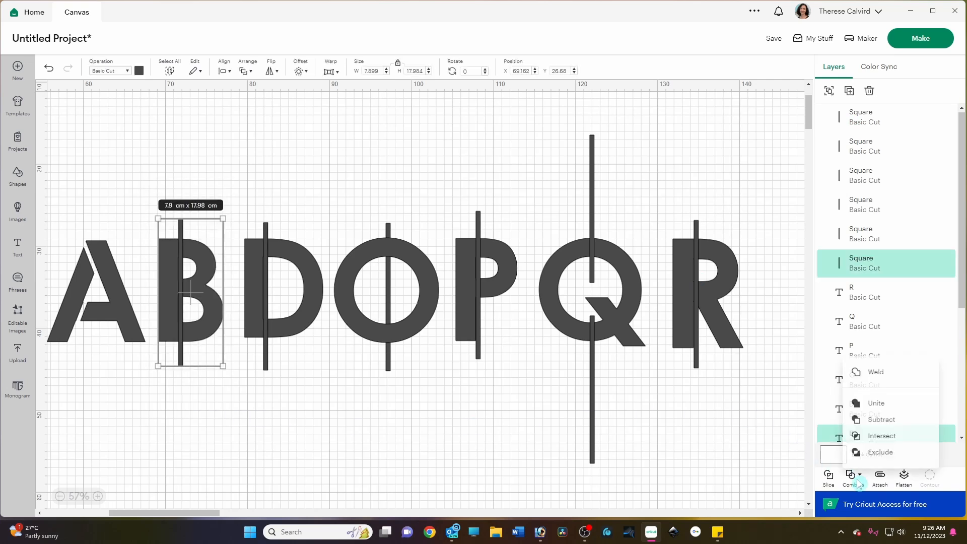
click(883, 417)
Step: Select the D and its bar and subtract the bar to make a stencil D
click(395, 442)
drag(237, 156, 326, 414)
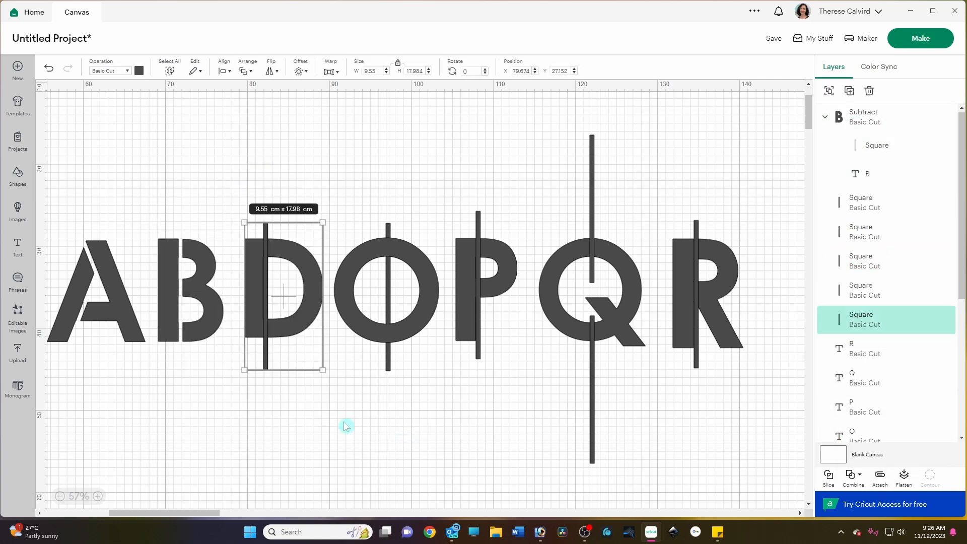
click(858, 478)
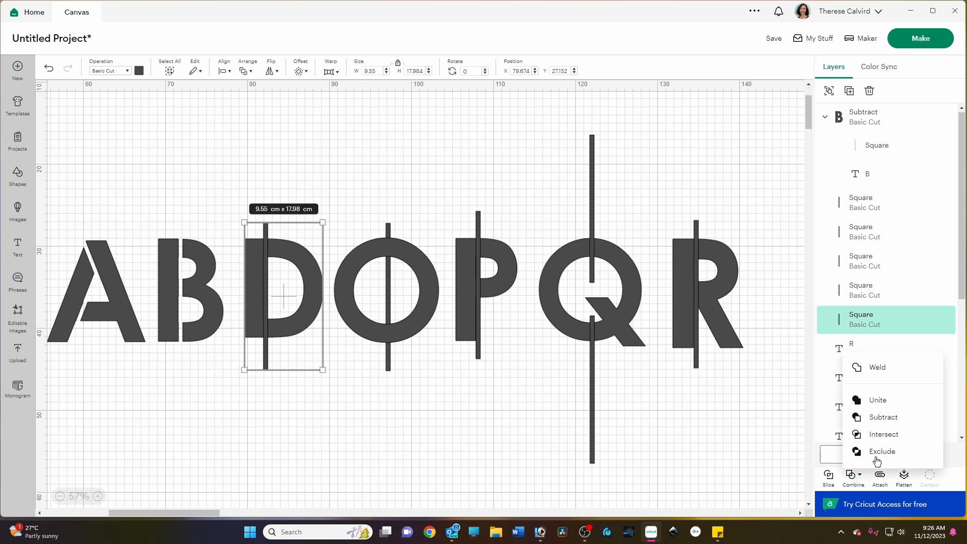
click(889, 418)
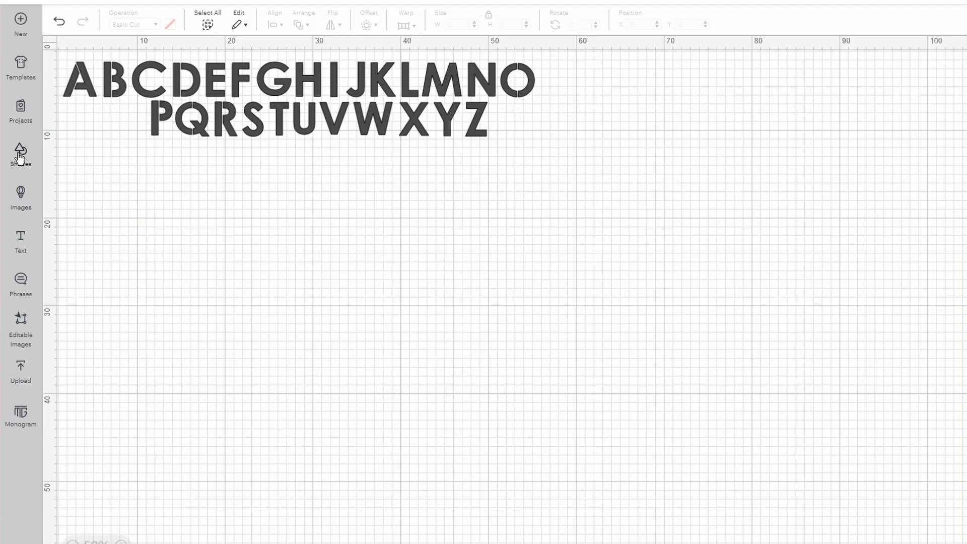
Step: Insert a circle and enlarge it to about 16.58 cm
click(19, 158)
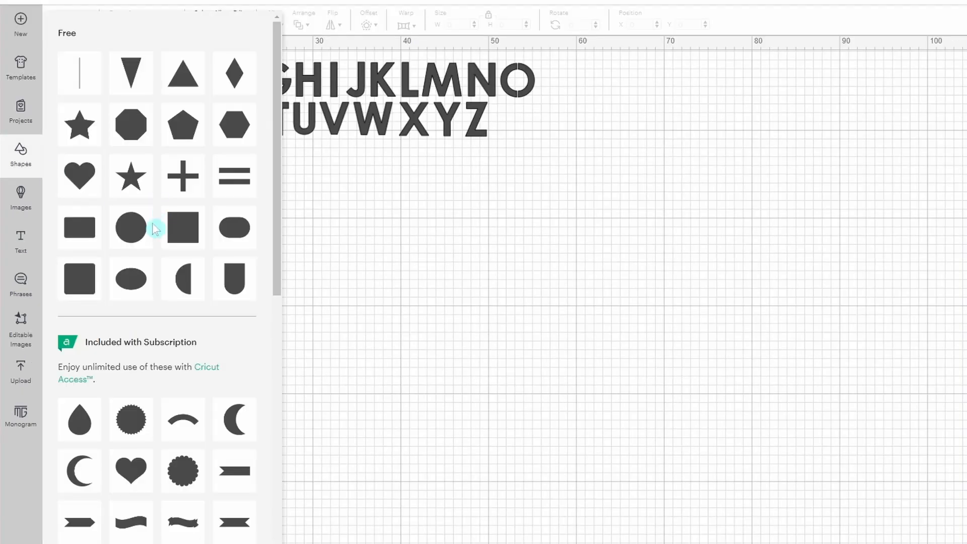
click(138, 231)
drag(121, 118, 315, 411)
Step: Change the circle's colour to red
click(170, 25)
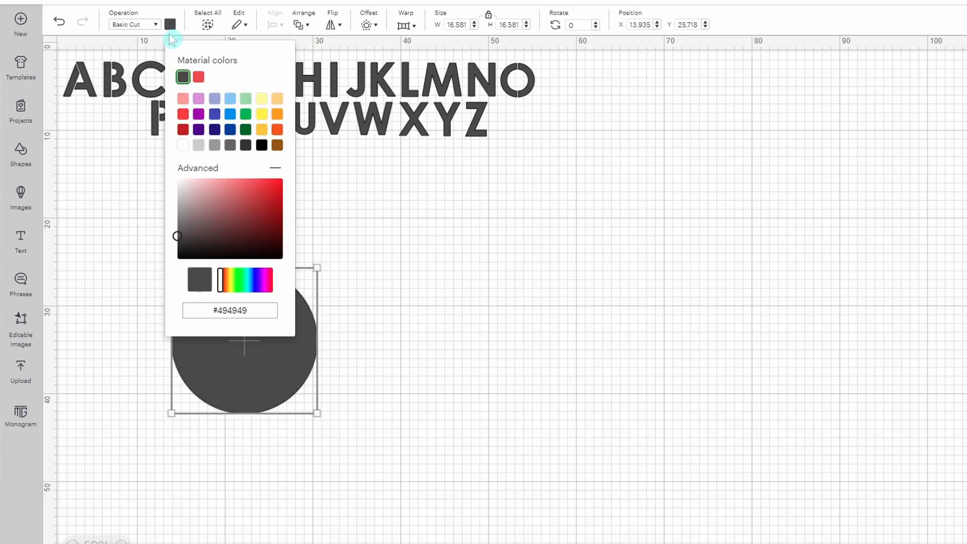
click(199, 76)
click(402, 266)
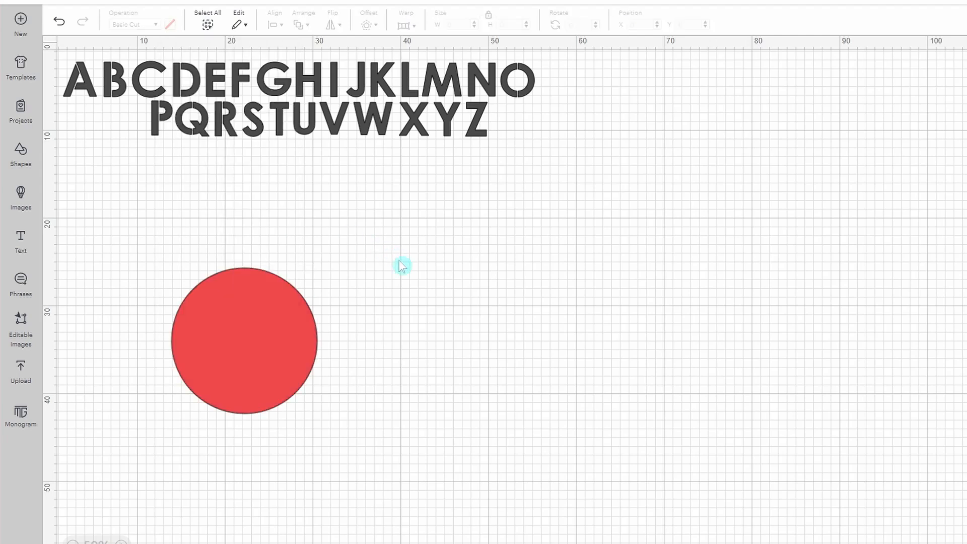
Step: Duplicate the circle and shrink the copy to about 4.3 cm, placing it above the large circle
right_click(284, 347)
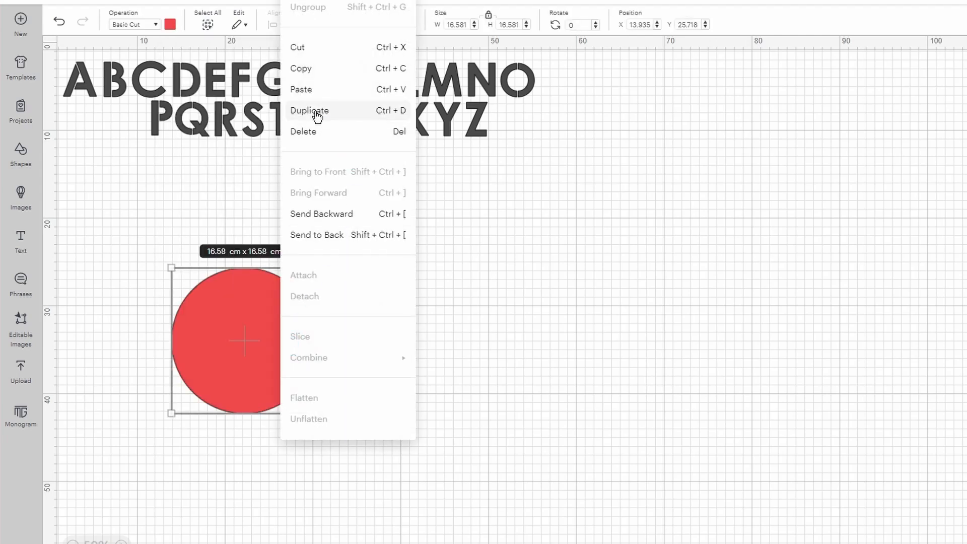
click(317, 116)
drag(237, 225, 497, 340)
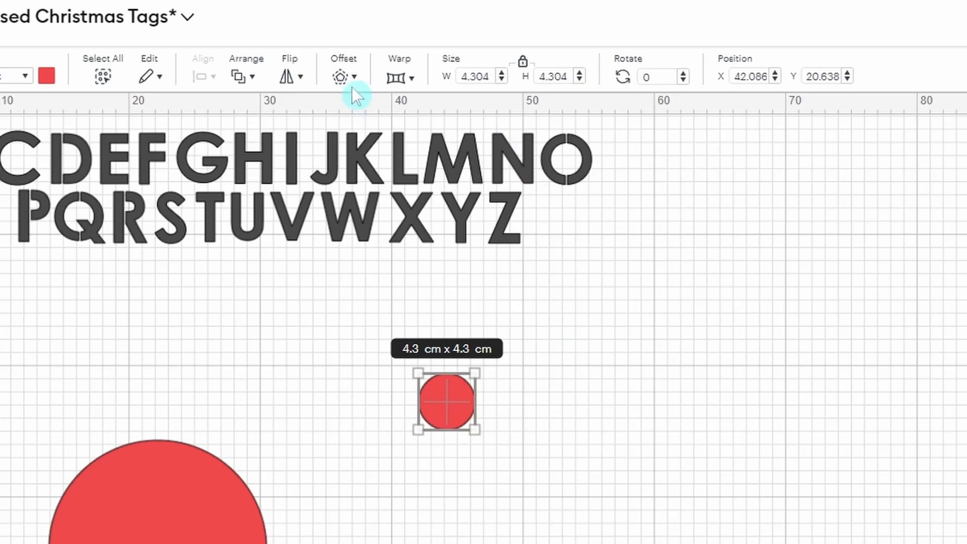
Step: Offset the small circle inward by -1.235 cm with rounded corners
click(345, 83)
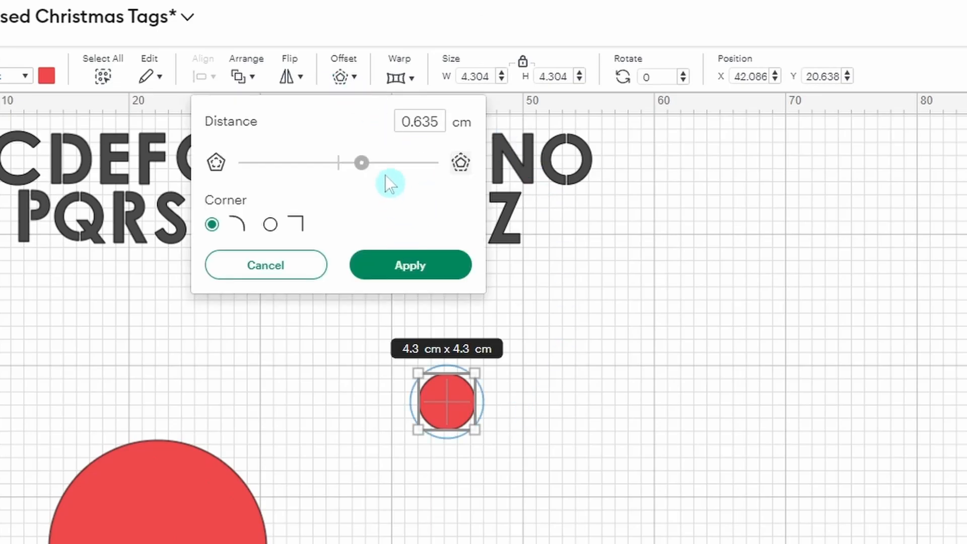
drag(362, 163, 293, 164)
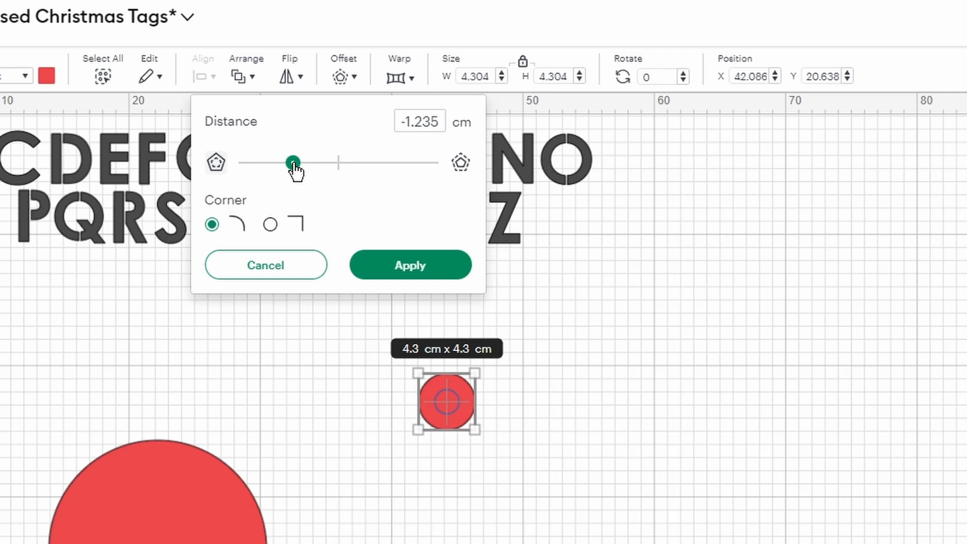
click(397, 272)
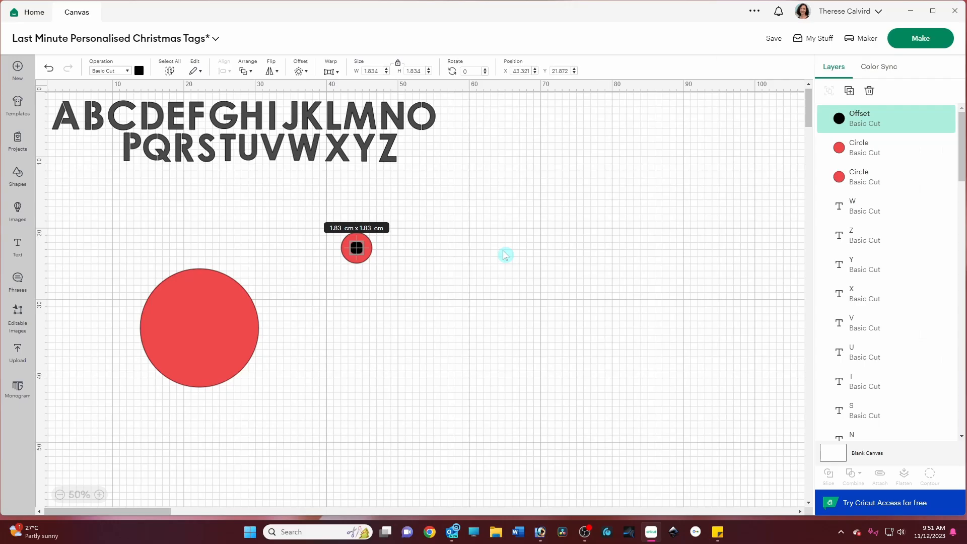
click(505, 254)
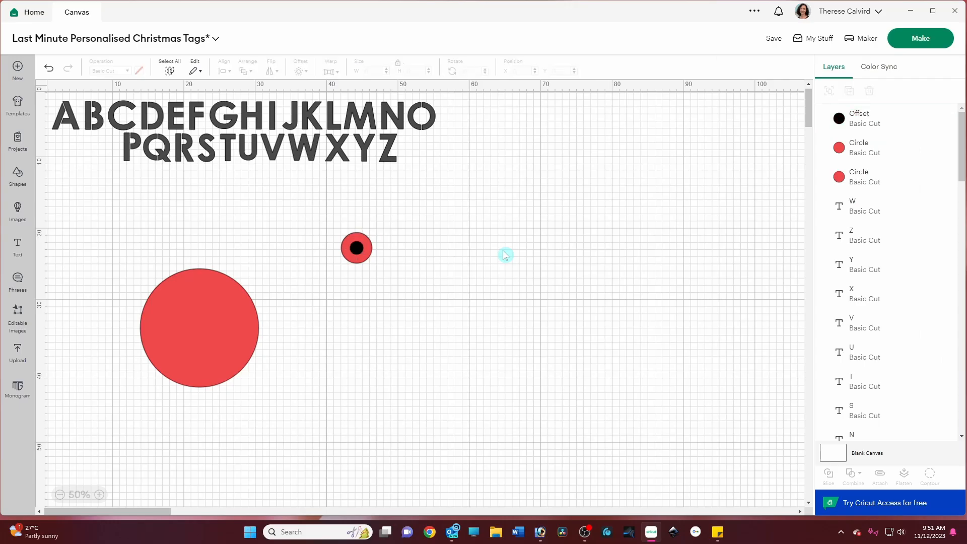
Step: Select the offset and the small circle and subtract the offset to make a hanging ring
drag(304, 205, 431, 295)
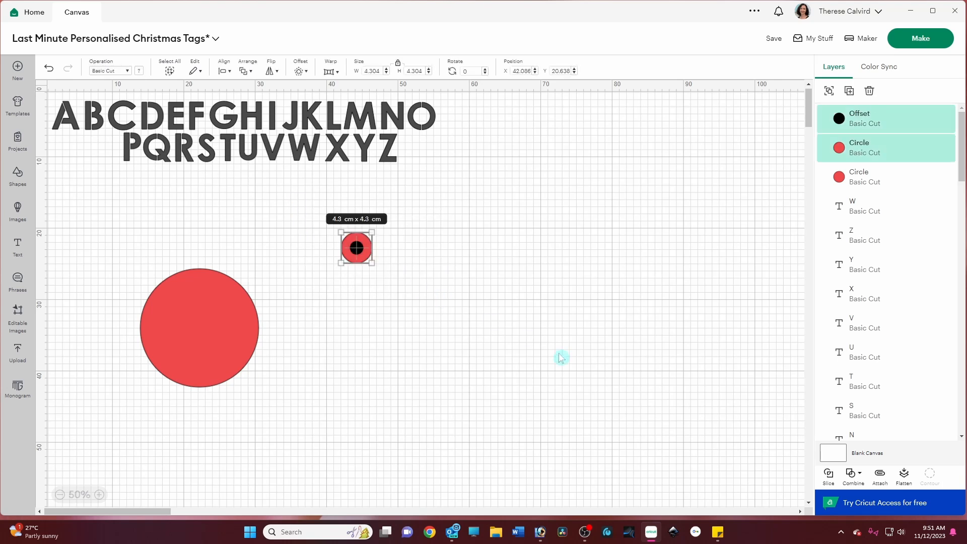
click(853, 478)
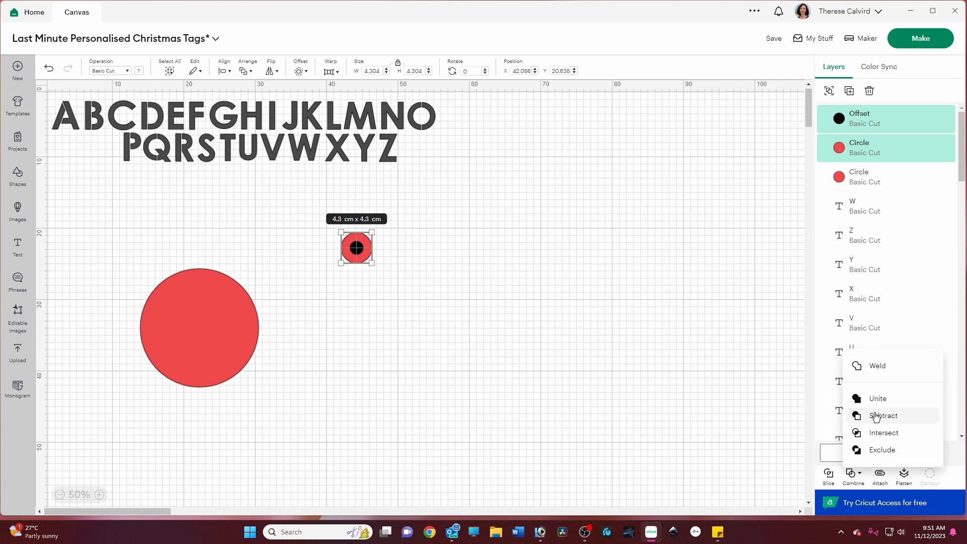
click(857, 415)
click(690, 401)
Step: Position the ring at the top edge of the large circle
drag(361, 255, 292, 239)
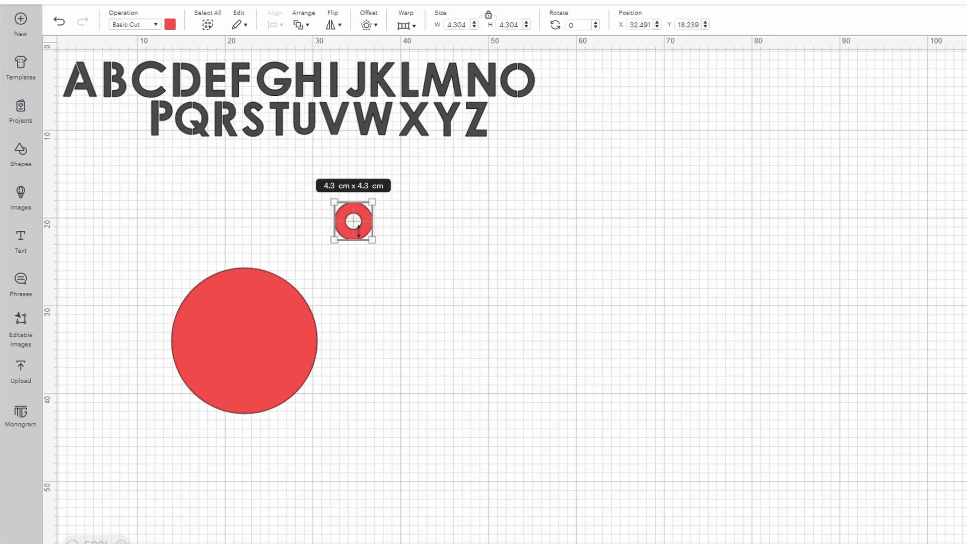
click(523, 251)
drag(361, 236, 257, 269)
click(414, 286)
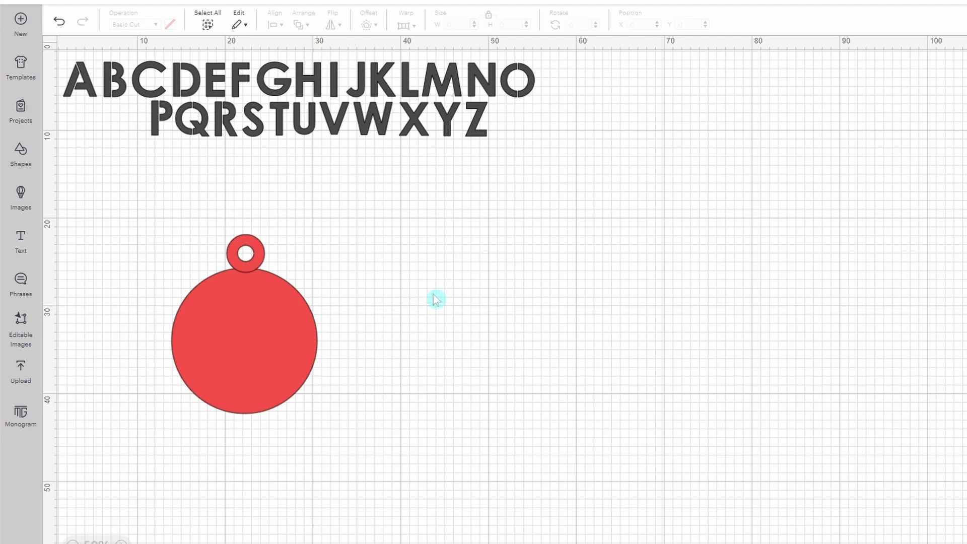
click(261, 262)
mouse_move(256, 259)
mouse_down()
mouse_move(257, 269)
mouse_move(255, 262)
mouse_up()
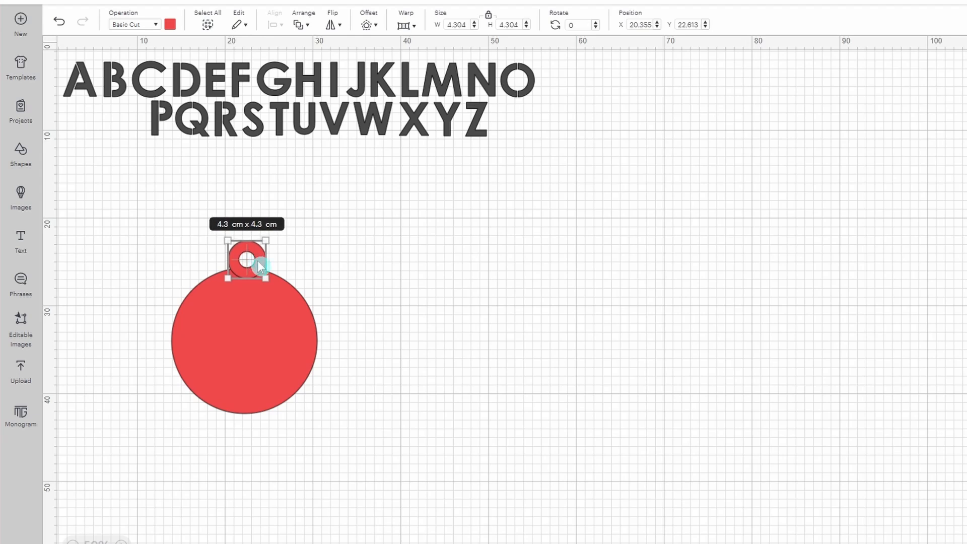
click(425, 285)
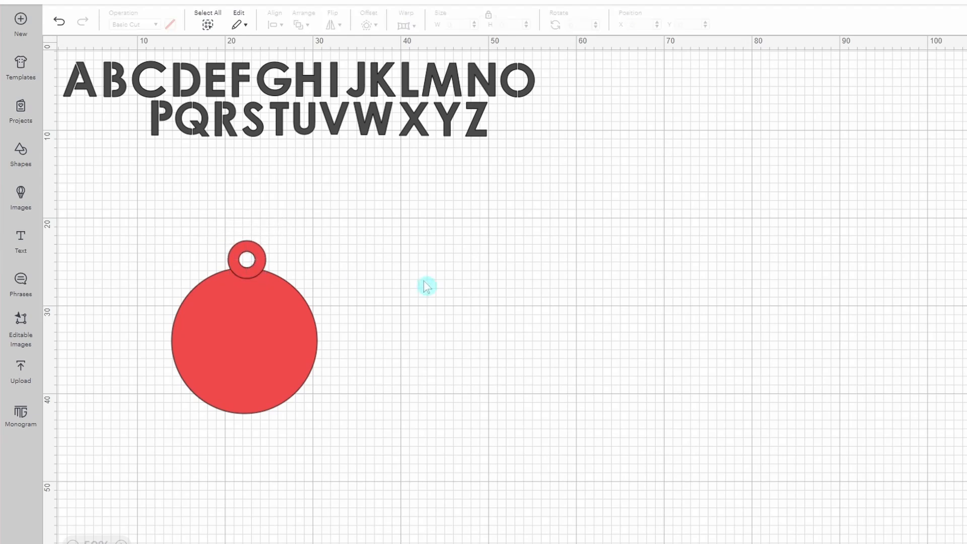
drag(264, 266, 258, 258)
click(275, 266)
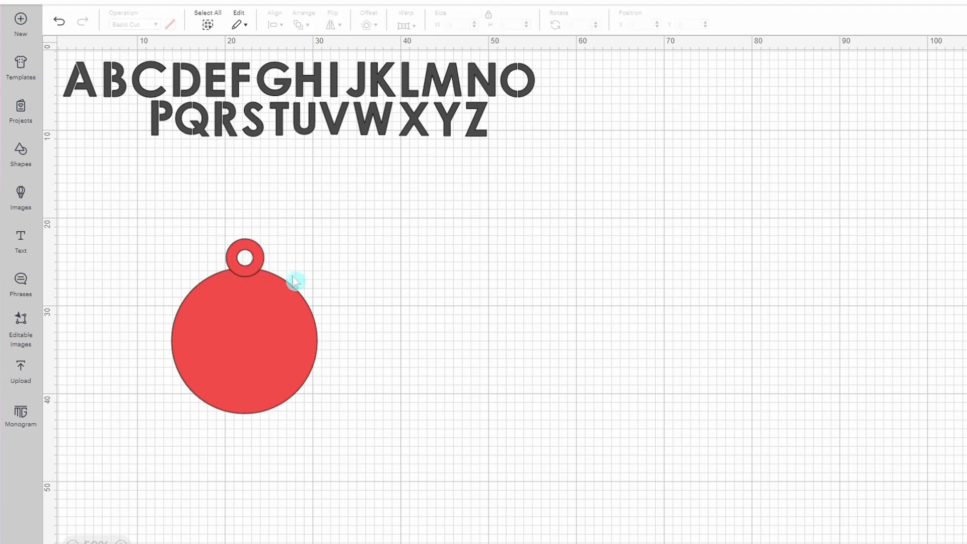
Step: Select the ring and large circle together and scale them down to about 12.88 × 15.45 cm
drag(142, 203, 398, 453)
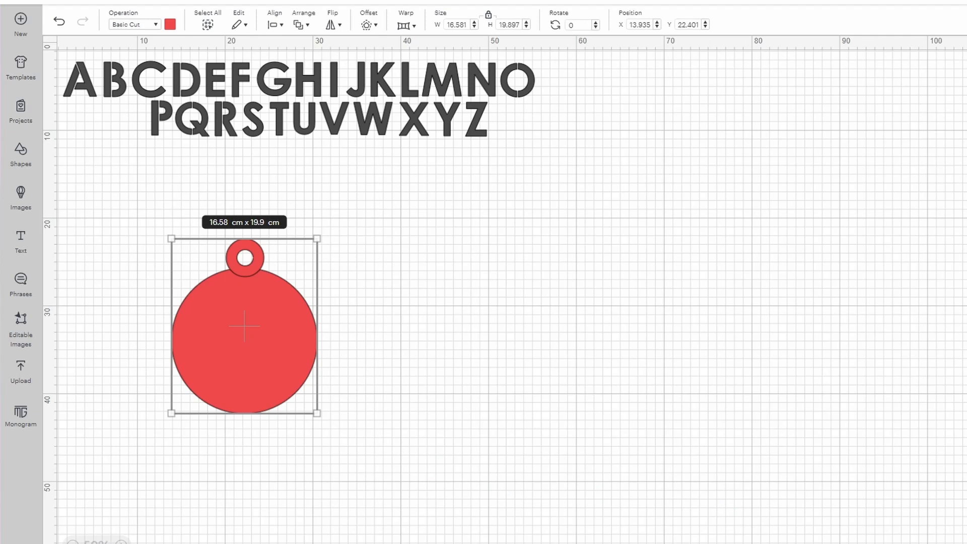
click(583, 404)
drag(122, 221, 316, 413)
drag(316, 413, 272, 377)
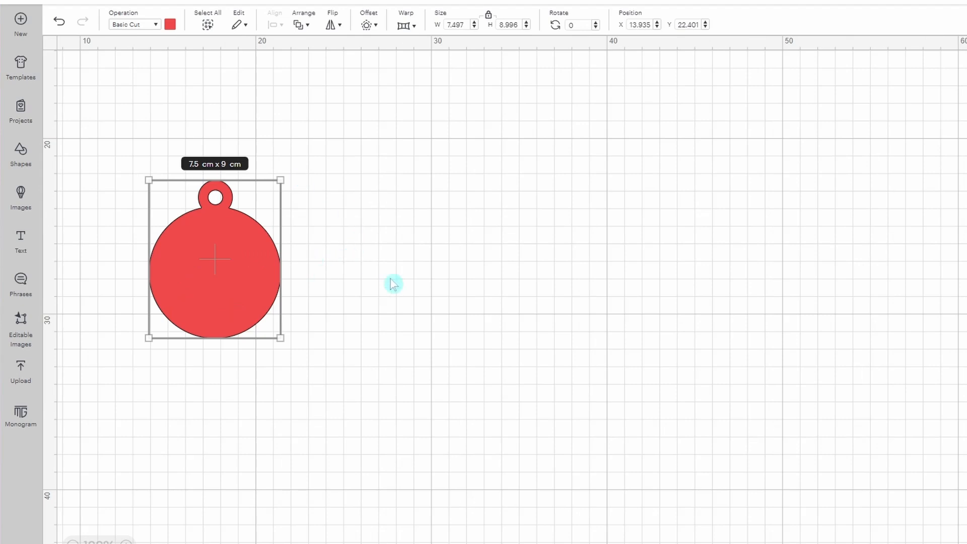
click(392, 285)
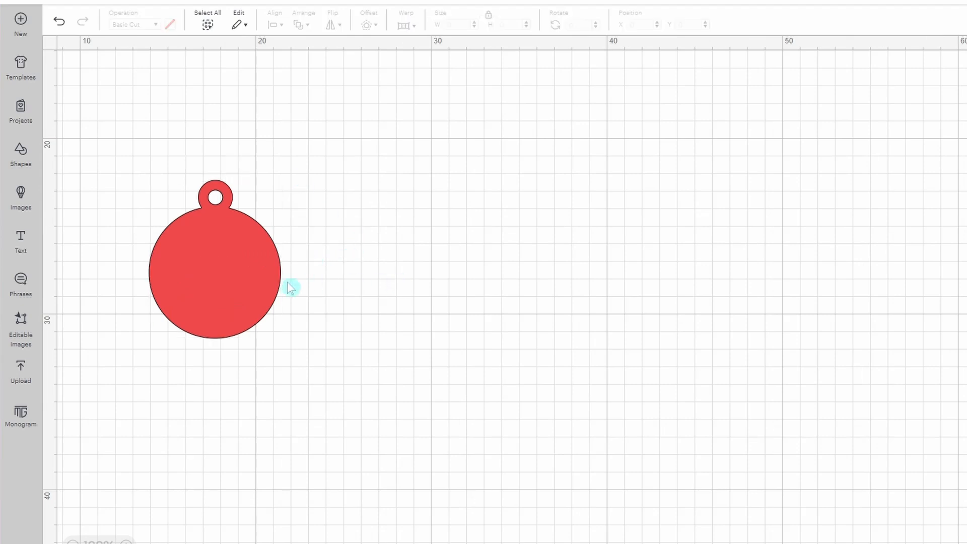
Step: Duplicate the 7.5 × 9 cm tag and move the copy off to the right
click(260, 284)
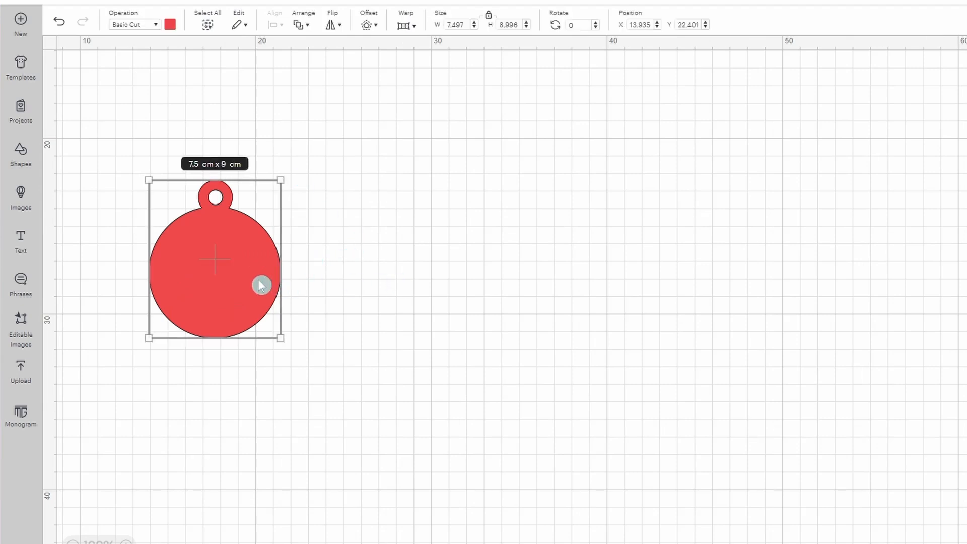
right_click(260, 285)
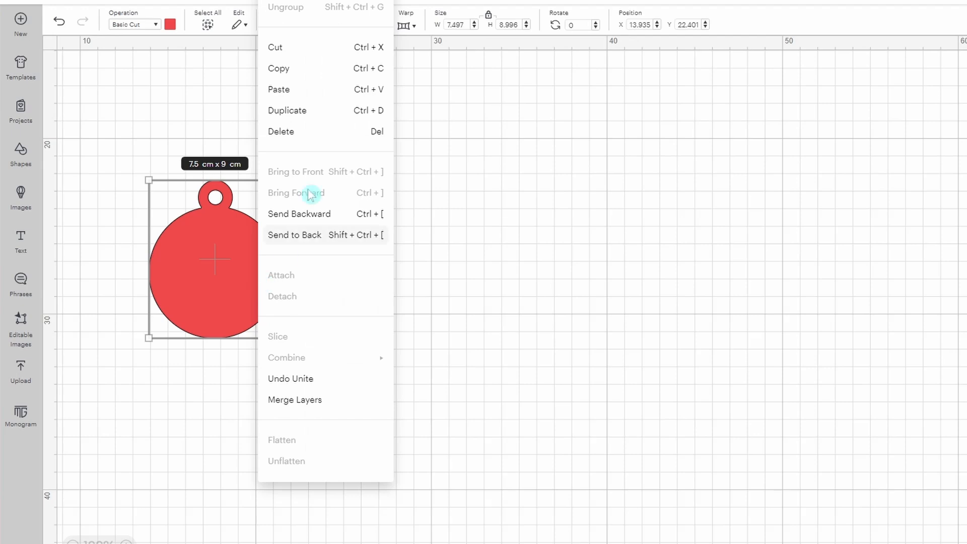
click(307, 112)
key(ctrl+z)
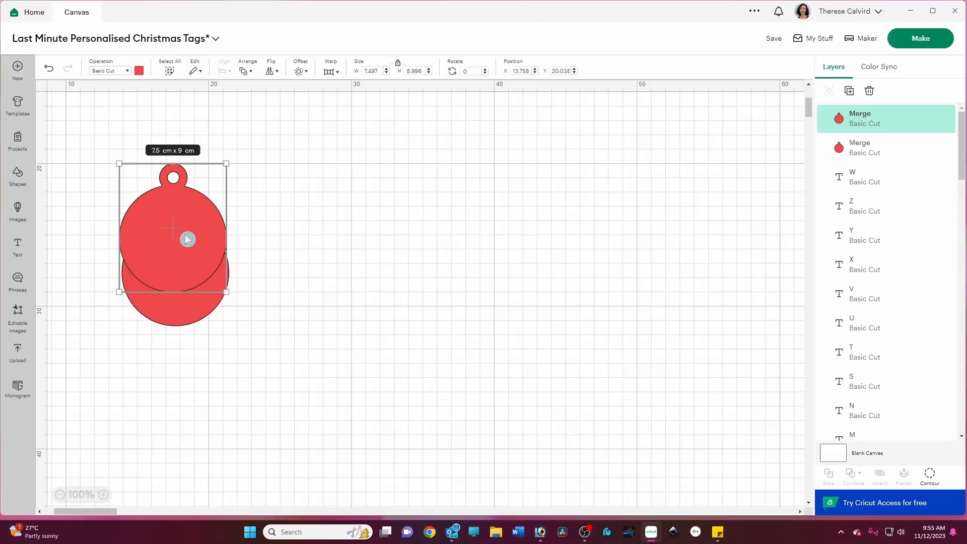
drag(188, 240, 342, 257)
drag(320, 289, 446, 284)
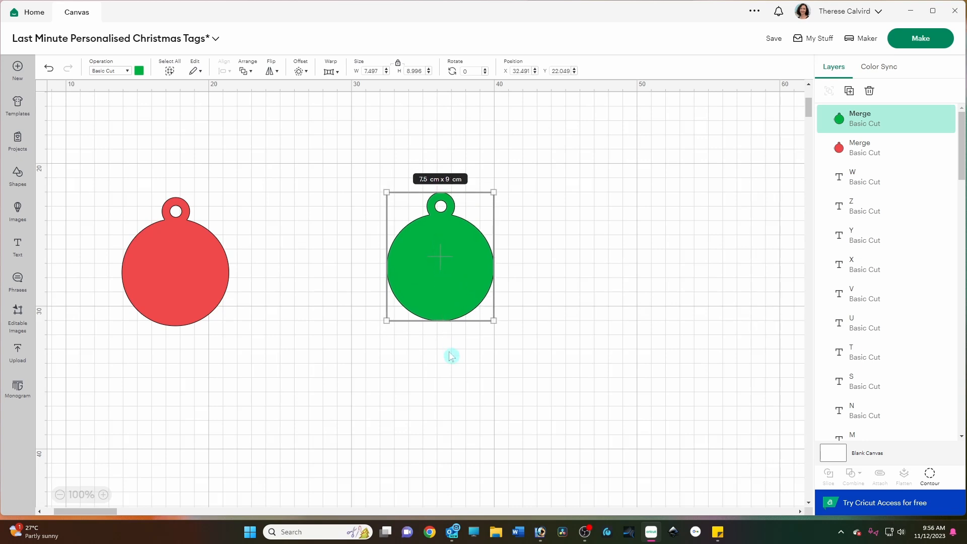
Step: Duplicate the red tag repeatedly to make a stack of copies
key(ctrl+d)
key(ctrl+d)
key(ctrl+d)
key(ctrl+d)
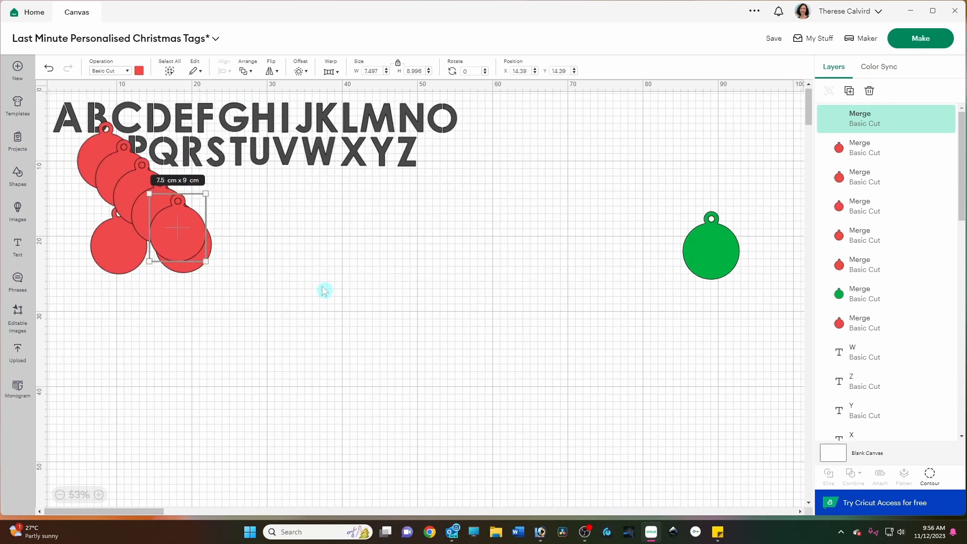
key(ctrl+d)
key(ctrl+d)
key(ctrl+d)
key(ctrl+d)
key(ctrl+d)
key(ctrl+d)
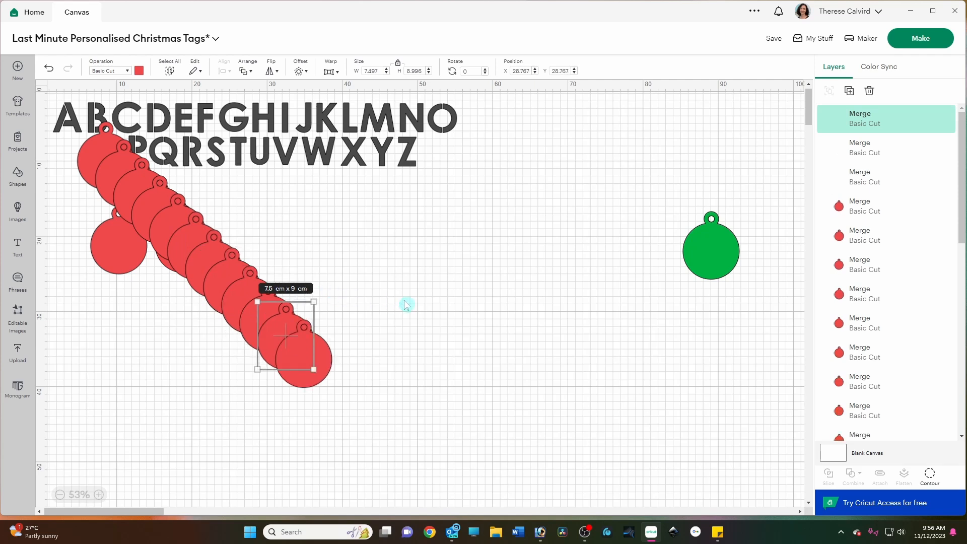
key(ctrl+d)
key(ctrl+d)
key(ctrl+d)
key(ctrl+d)
key(ctrl+d)
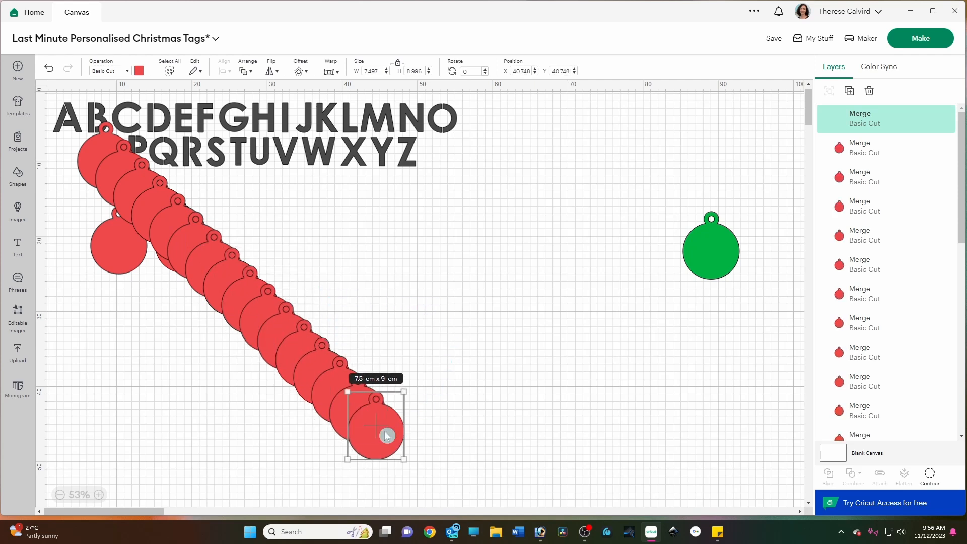
Step: Arrange the tag copies into rows below the alphabet
drag(387, 436, 492, 278)
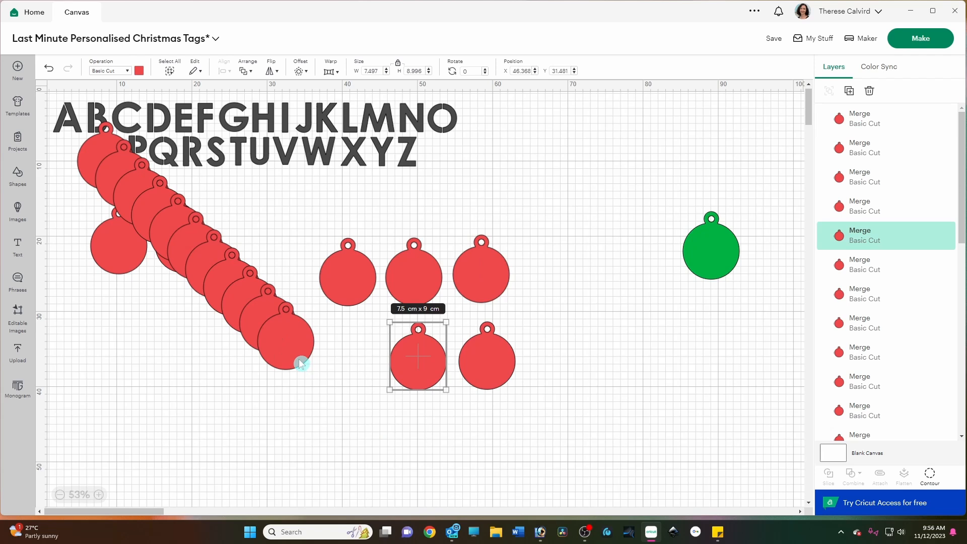
drag(301, 363, 362, 377)
drag(733, 267, 611, 321)
drag(278, 337, 290, 247)
drag(253, 315, 218, 374)
drag(217, 288, 143, 372)
drag(210, 268, 145, 444)
drag(283, 259, 218, 460)
drag(208, 253, 291, 445)
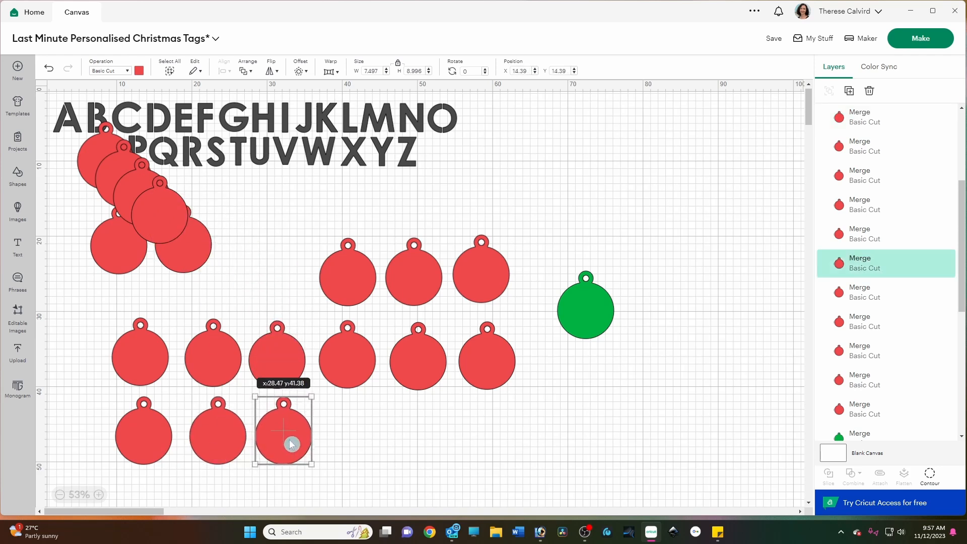
drag(164, 218, 351, 440)
drag(132, 209, 419, 448)
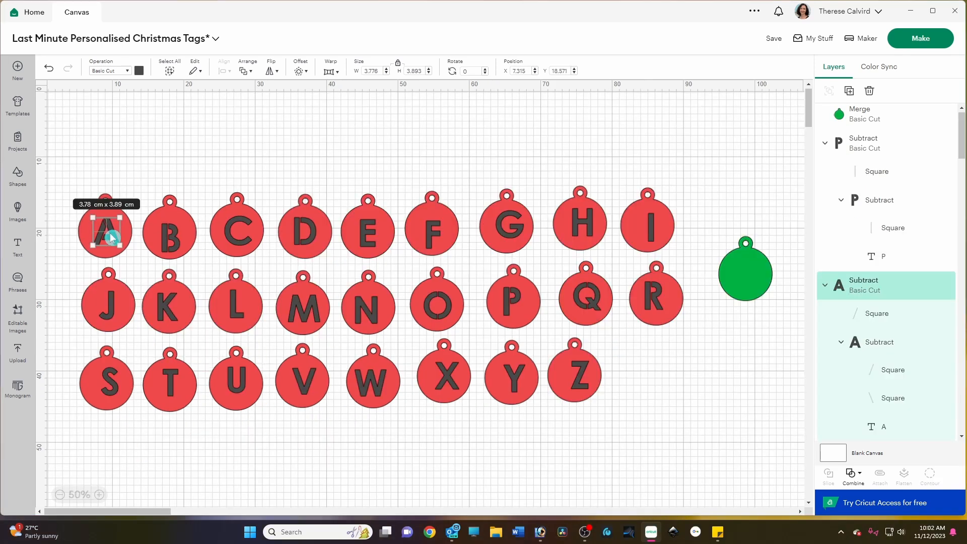
mouse_move(112, 238)
mouse_down()
mouse_move(105, 233)
mouse_move(125, 249)
mouse_move(109, 237)
mouse_up()
click(131, 264)
click(76, 273)
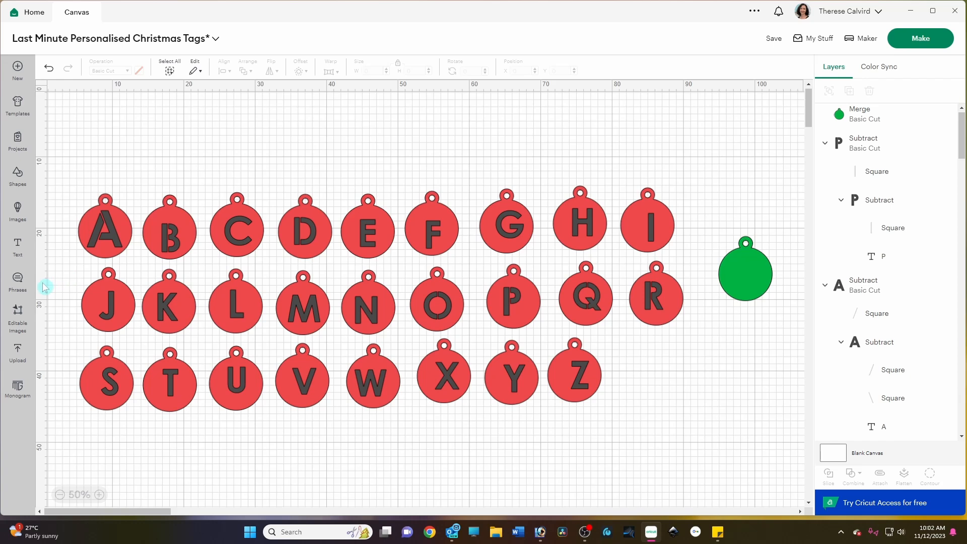
Step: Select the A with its tag and subtract the letter from the tag
drag(59, 176, 136, 262)
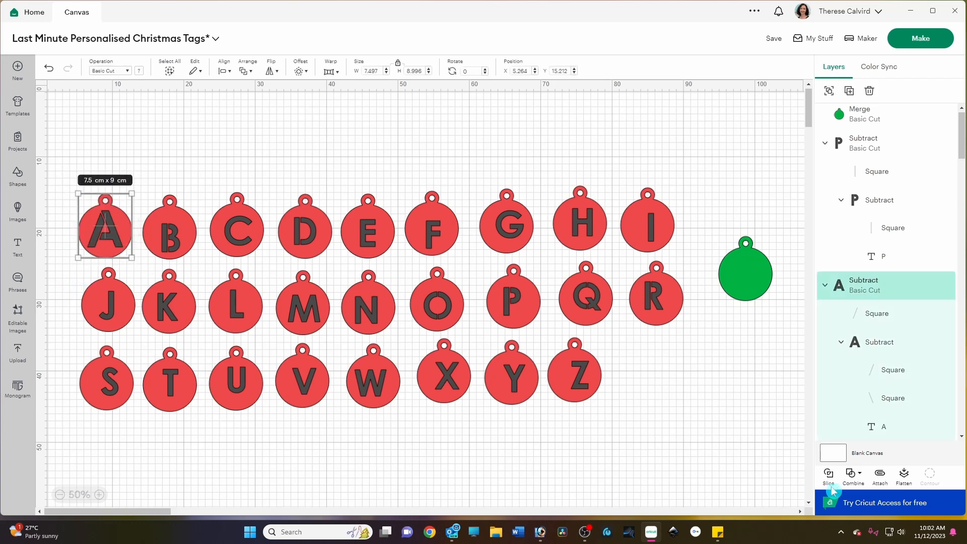
click(853, 475)
click(665, 428)
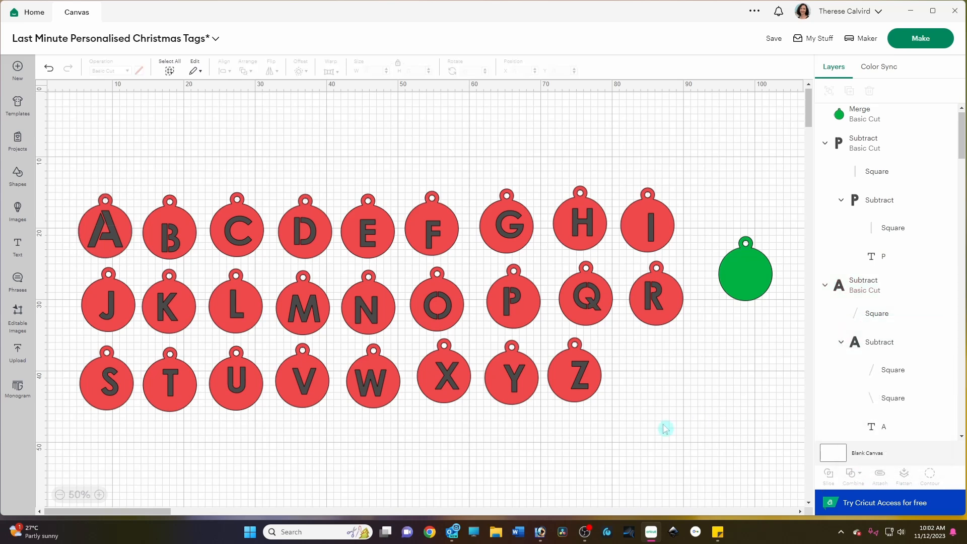
mouse_move(129, 169)
mouse_down()
mouse_move(170, 260)
mouse_move(135, 177)
mouse_up()
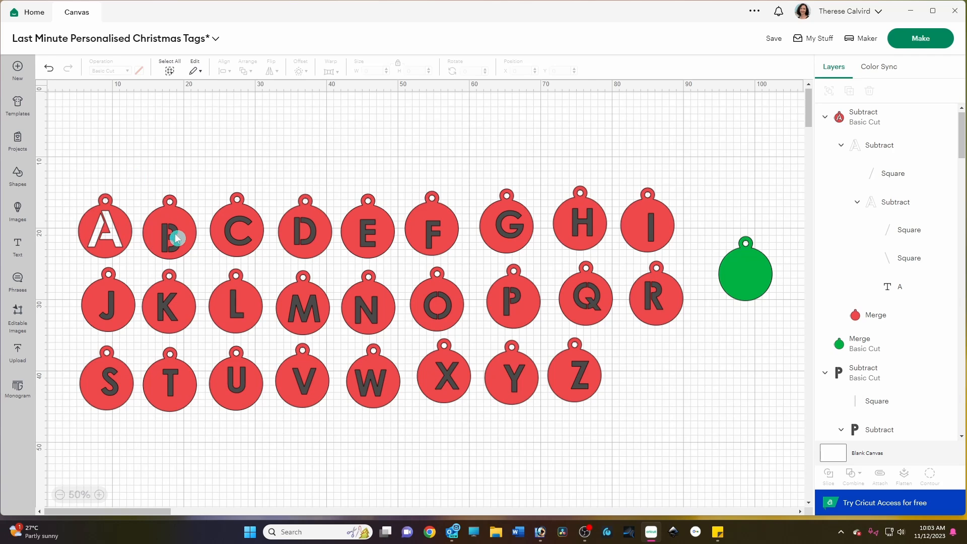
Step: Select the B together with its tag and subtract the letter from the tag
click(176, 239)
drag(159, 223, 149, 211)
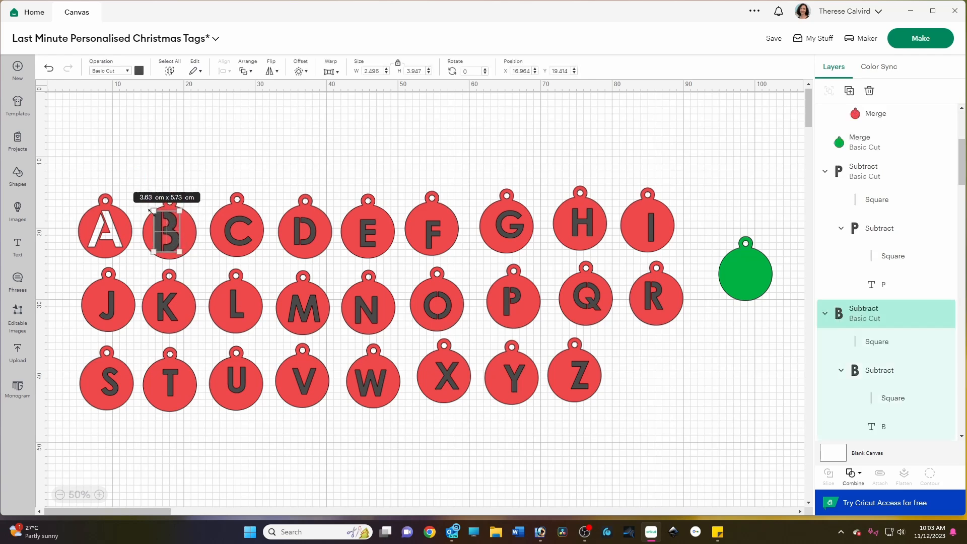
click(172, 240)
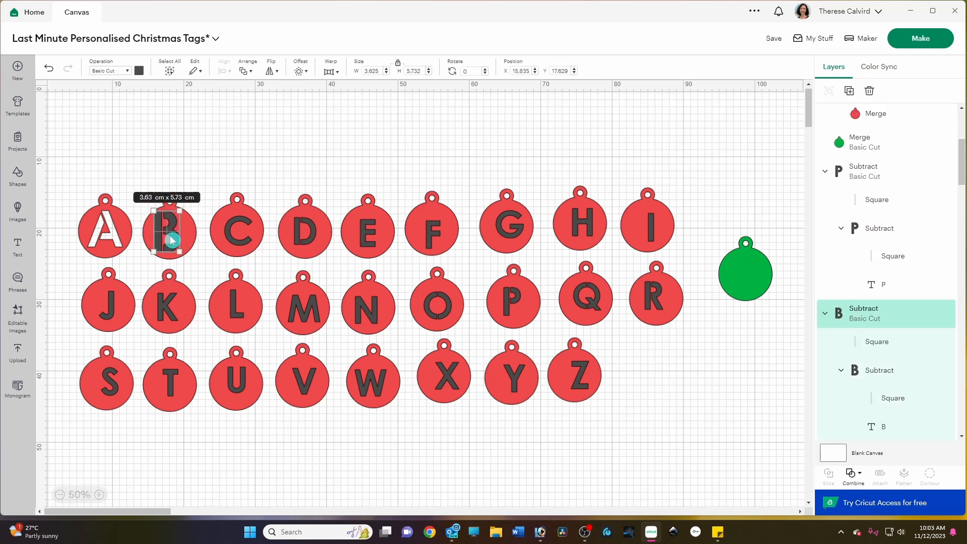
click(222, 147)
drag(168, 231, 173, 232)
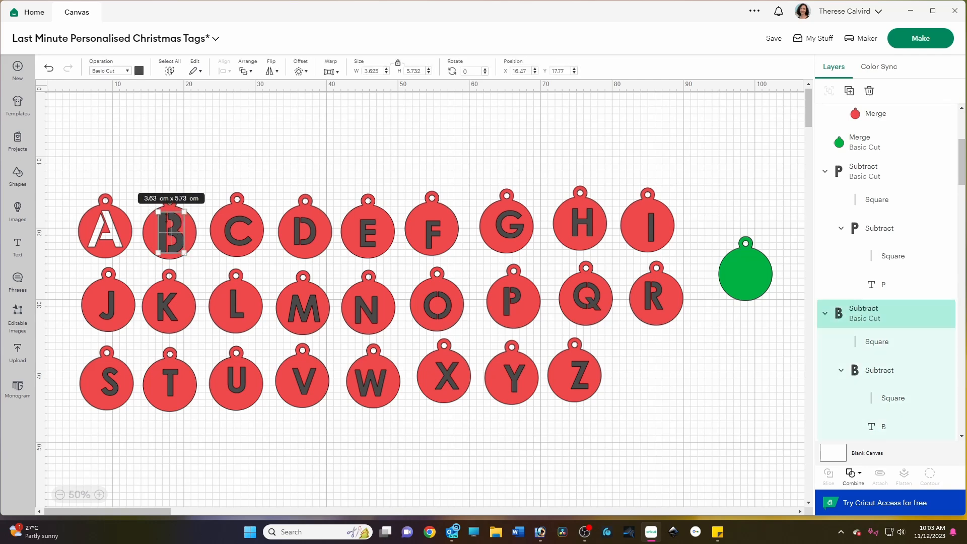
drag(143, 168, 204, 266)
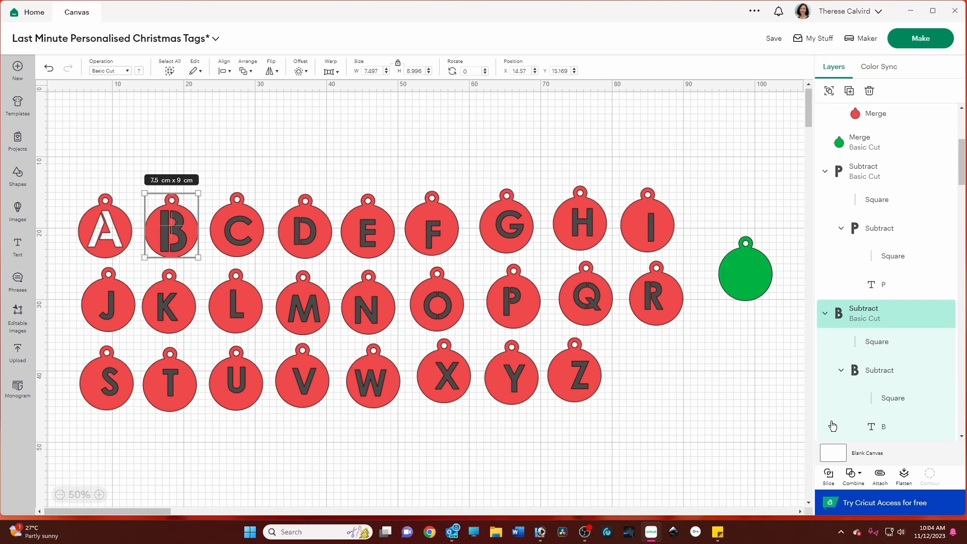
click(858, 476)
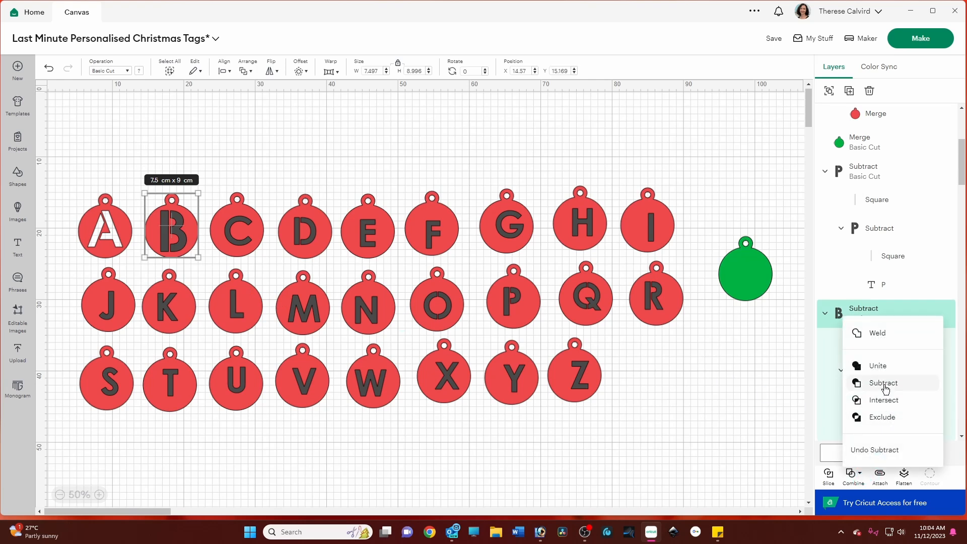
click(884, 384)
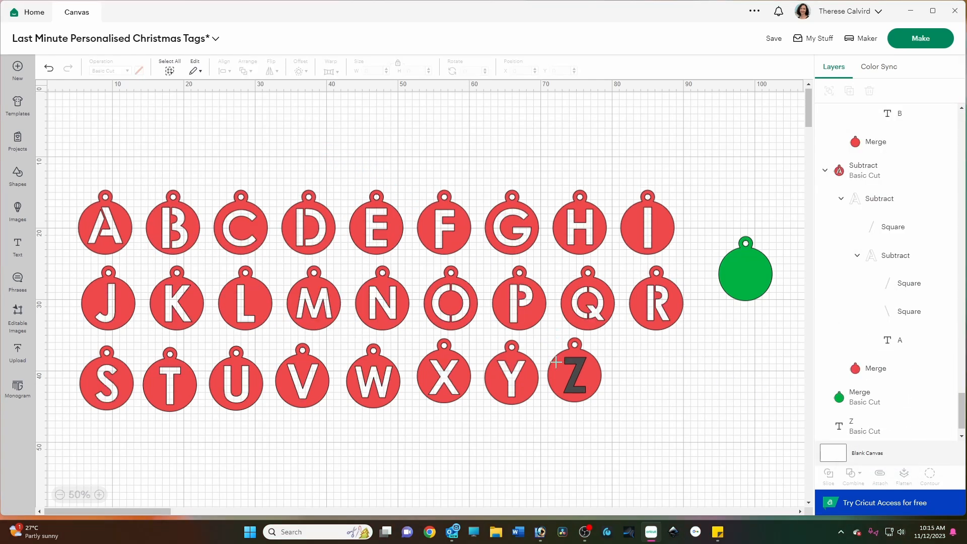
Step: Select the Z with its tag and combine them to cut the letter out of the tag
drag(549, 332, 626, 446)
click(858, 475)
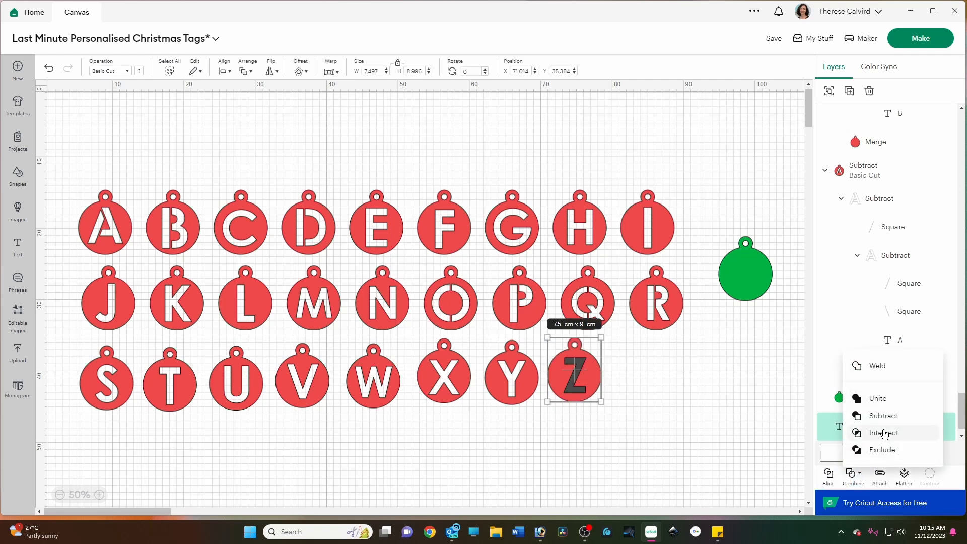
click(862, 432)
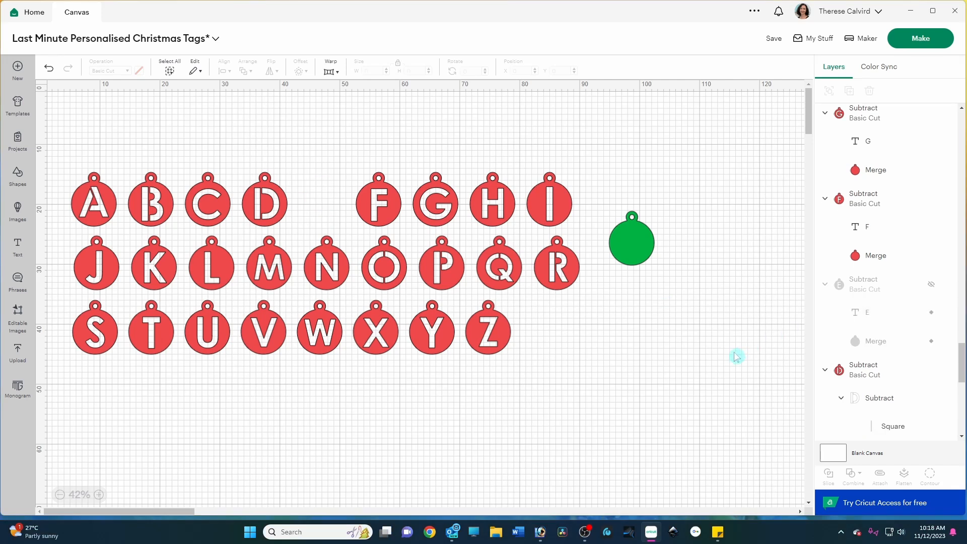
Step: Hide the green tag
click(634, 253)
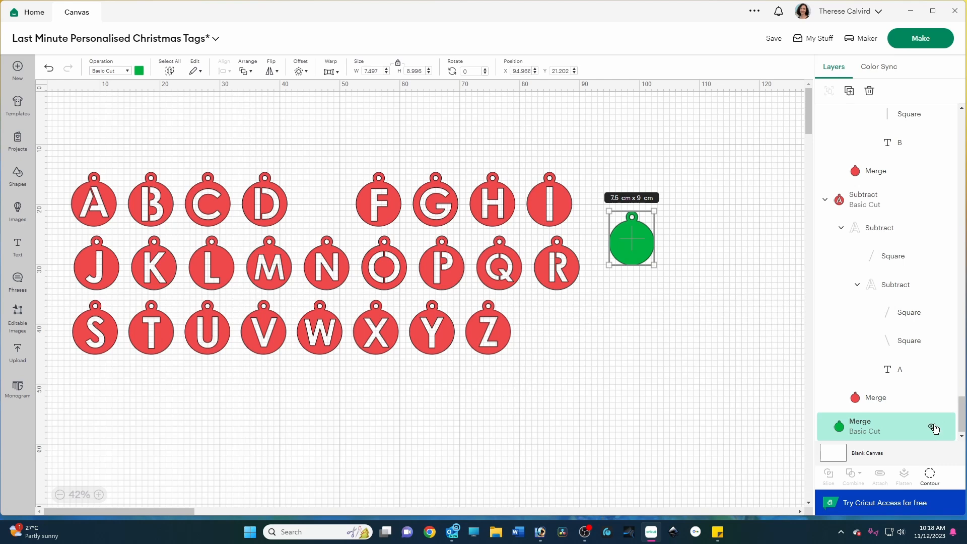
click(933, 429)
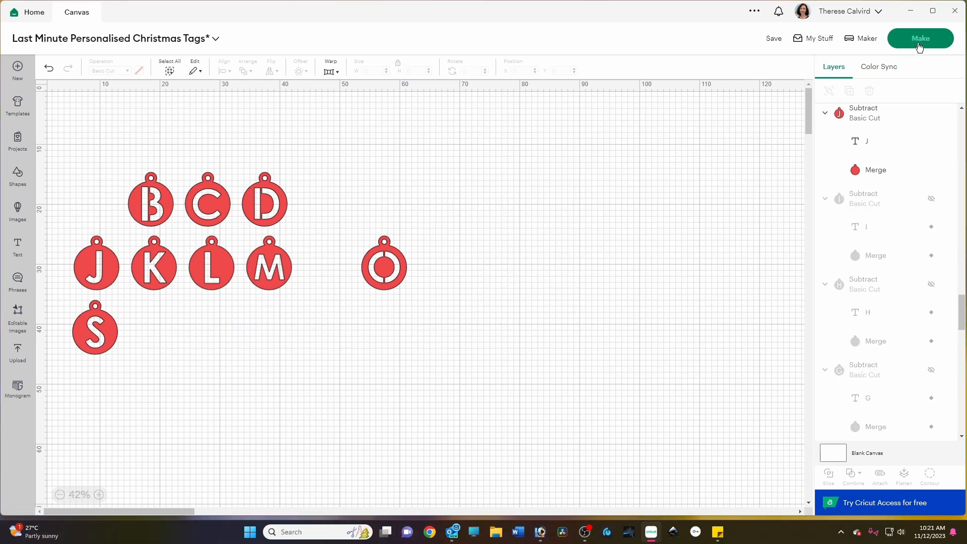
Step: Open Make and set the base material to Heavy Cardstock – 100 lb (270 gsm)
click(920, 41)
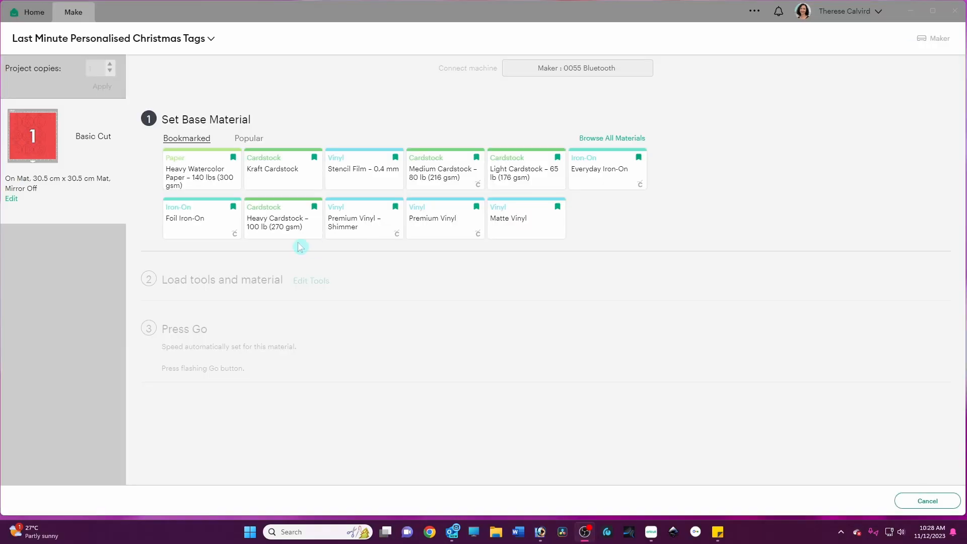
click(287, 232)
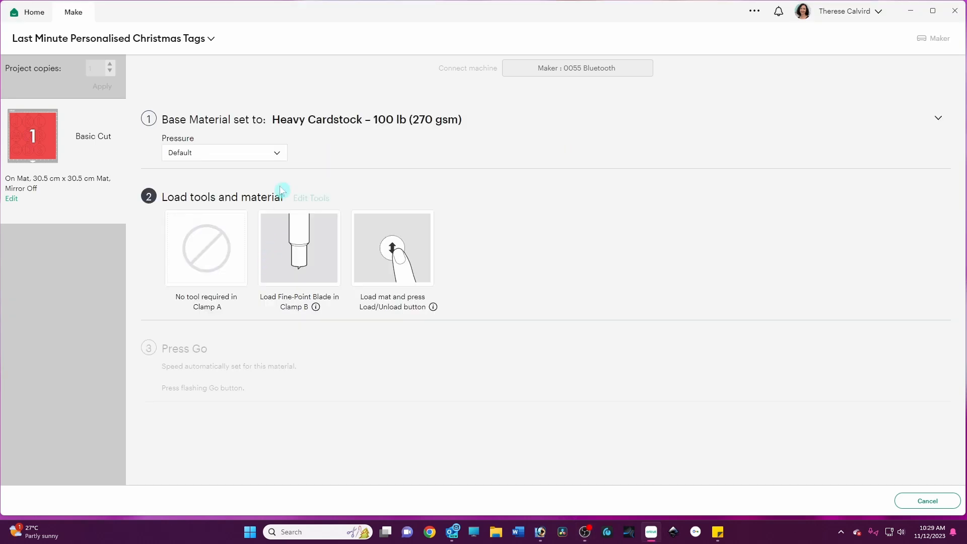
Step: Set the cutting pressure to More
click(277, 154)
click(185, 171)
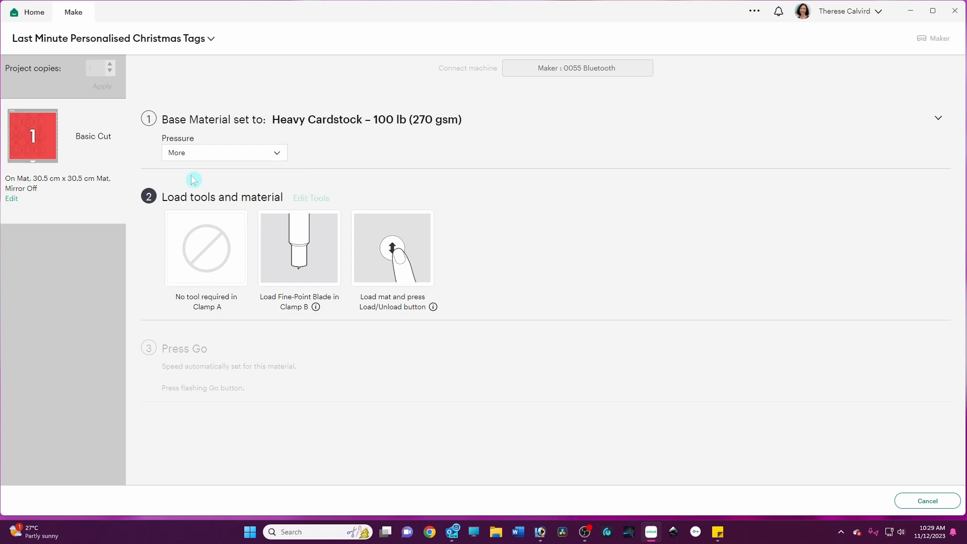